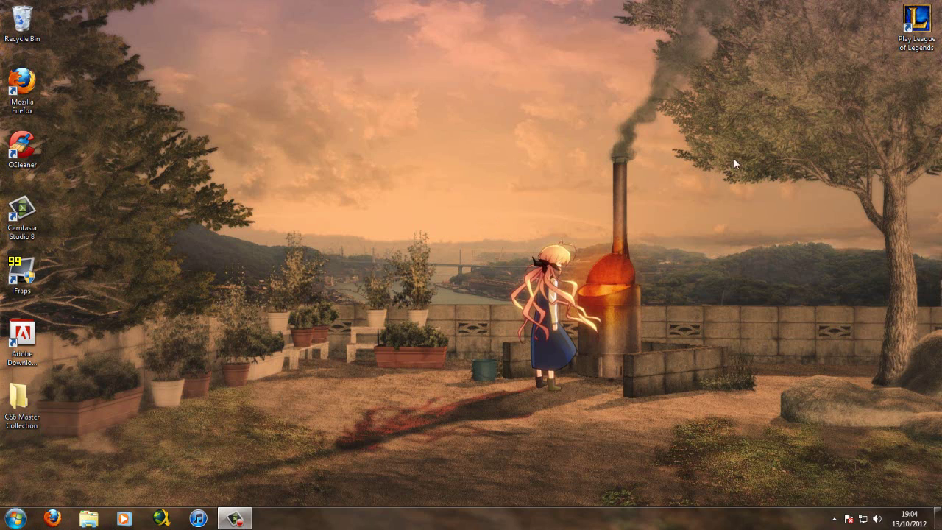
# - Search the web for AppLocale and open its Microsoft Download Center page for apploc.msi
pyautogui.click(53, 518)
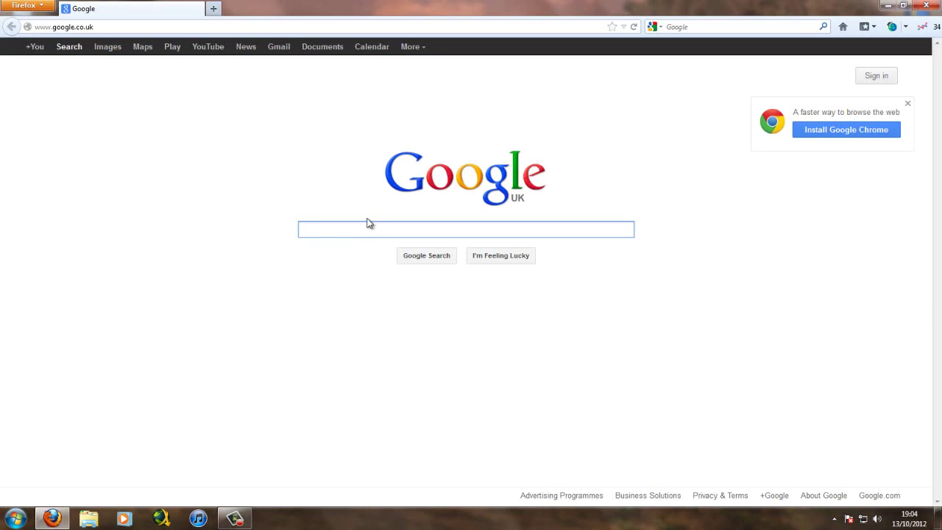
pyautogui.write('Appl')
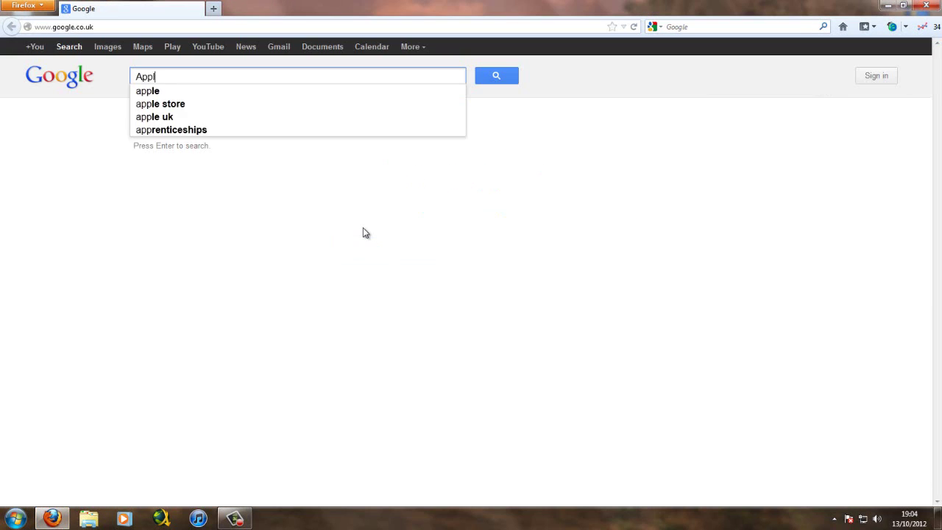
pyautogui.write('ocale')
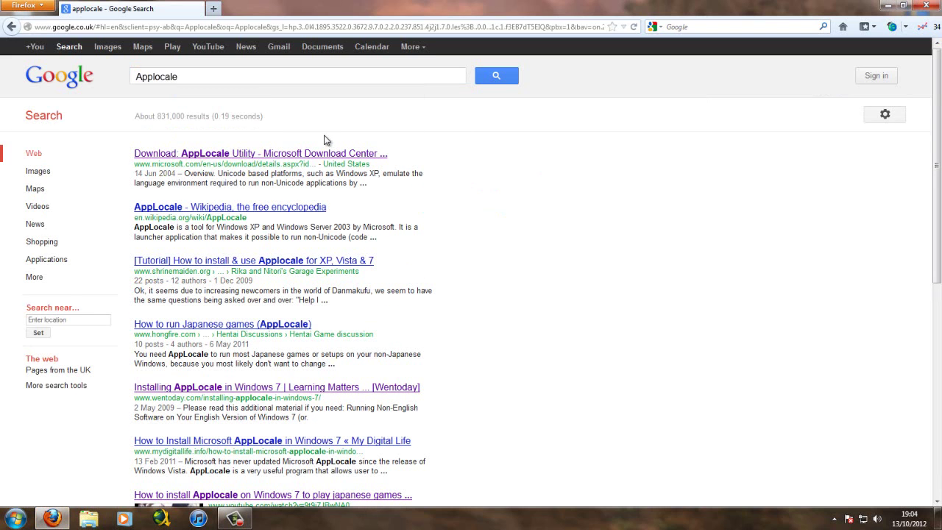
pyautogui.click(327, 153)
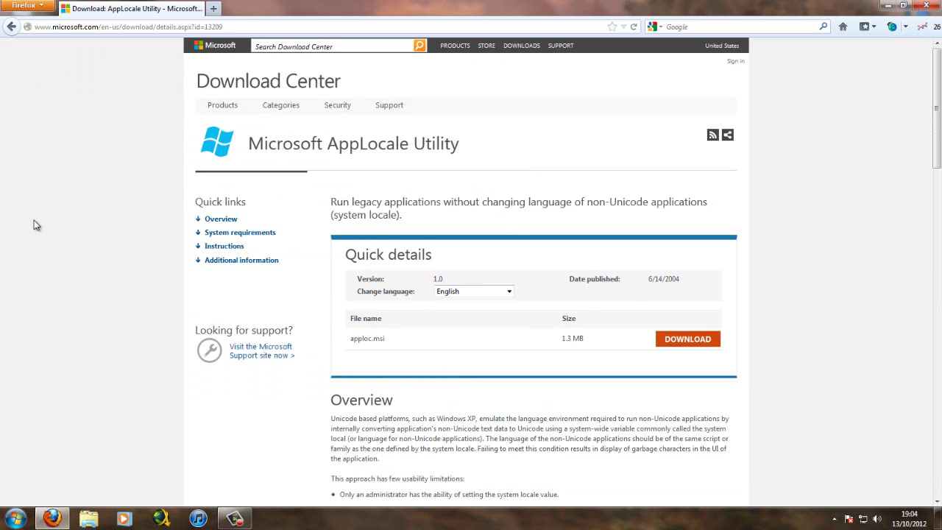
pyautogui.scroll(-6, 32, 225)
pyautogui.scroll(3, 33, 225)
pyautogui.scroll(-4, 32, 225)
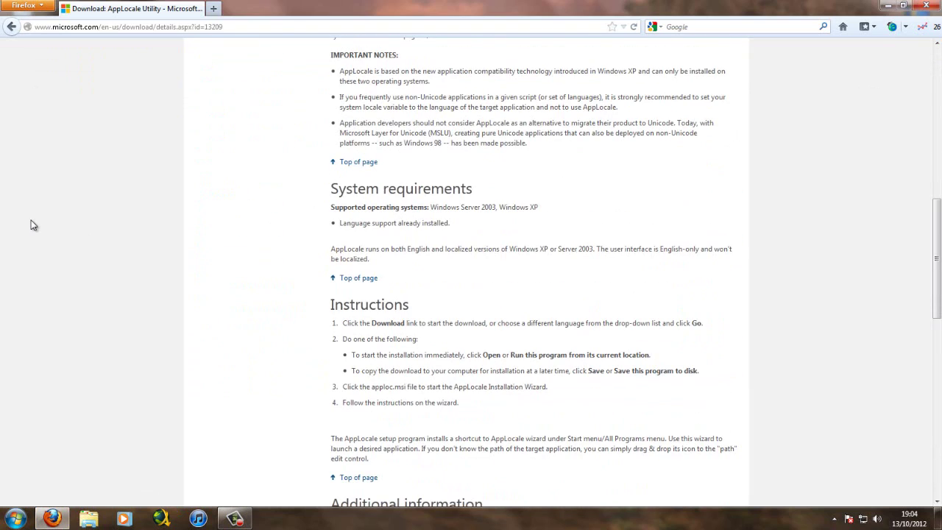
pyautogui.scroll(7, 32, 226)
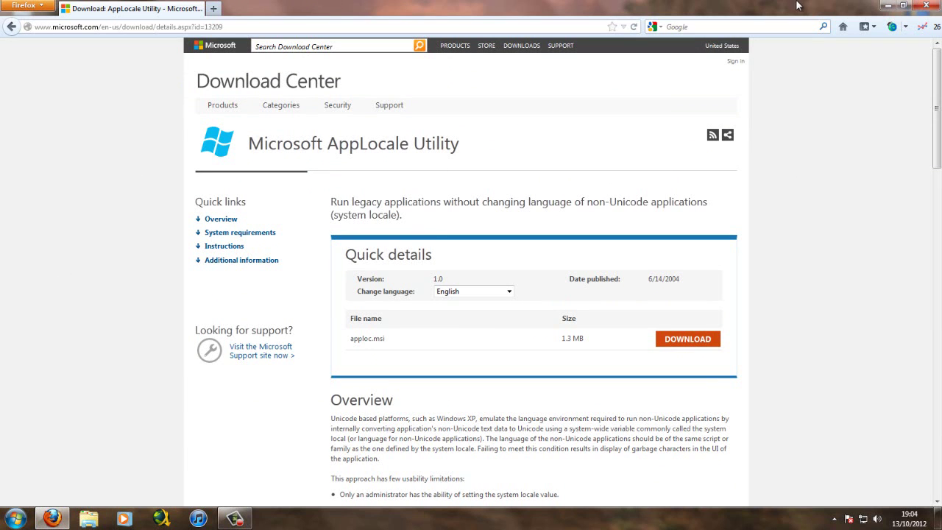
pyautogui.moveTo(939, 65)
pyautogui.mouseDown()
pyautogui.moveTo(938, 74)
pyautogui.moveTo(938, 44)
pyautogui.mouseUp()
# - Minimize the browser and launch the apploc installer from the Downloads folder
pyautogui.click(889, 9)
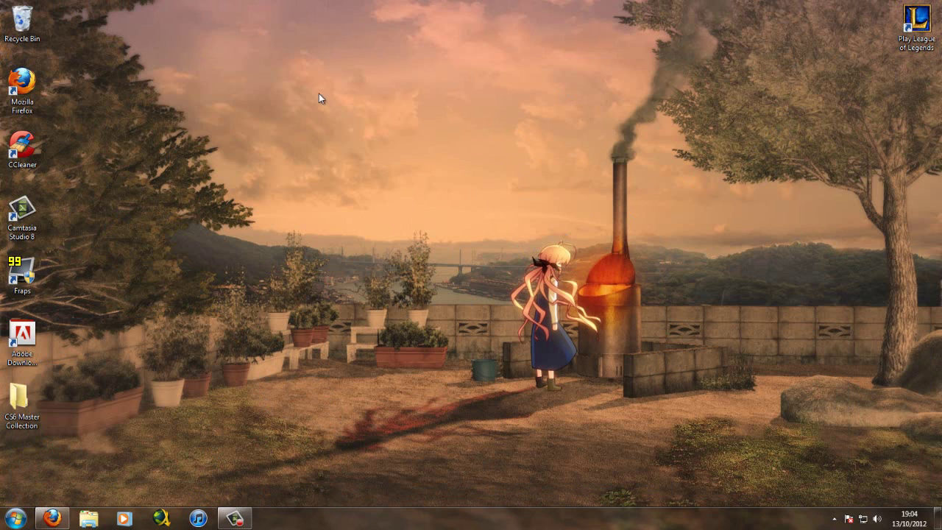
pyautogui.click(88, 518)
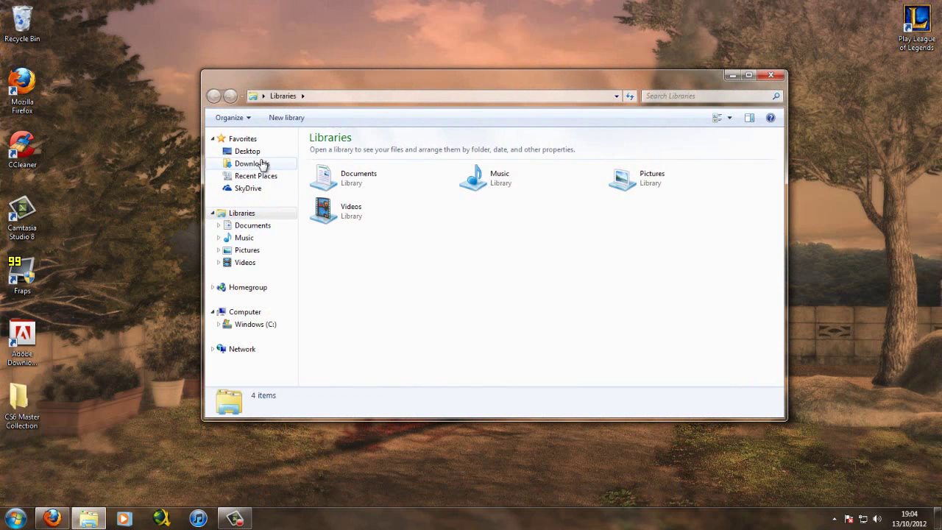
pyautogui.click(251, 164)
pyautogui.doubleClick(333, 190)
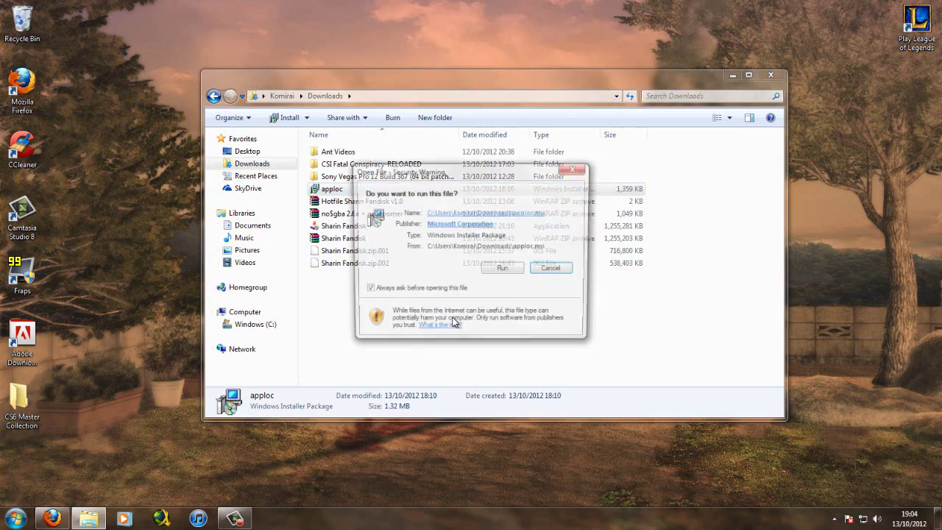
# - Confirm running apploc and go through setup, accepting the licence agreement
pyautogui.click(502, 270)
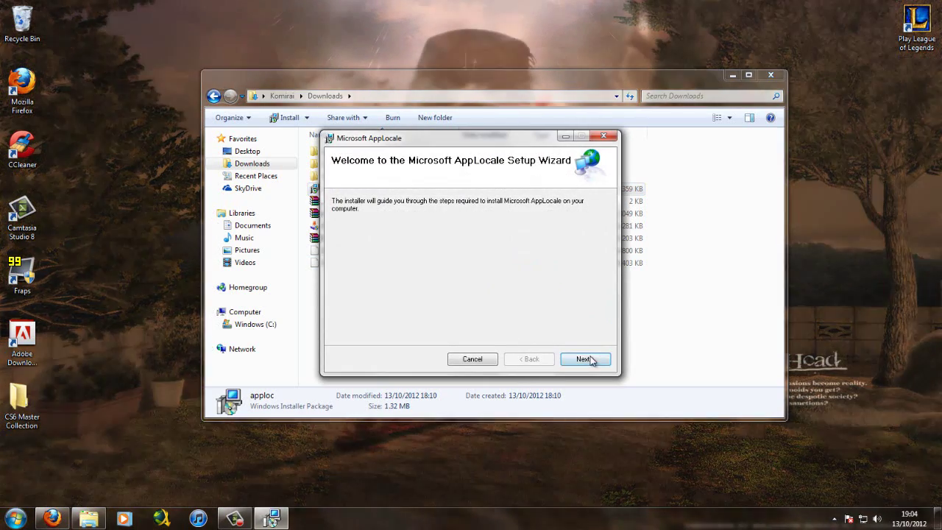
pyautogui.click(585, 359)
pyautogui.click(483, 337)
pyautogui.click(582, 359)
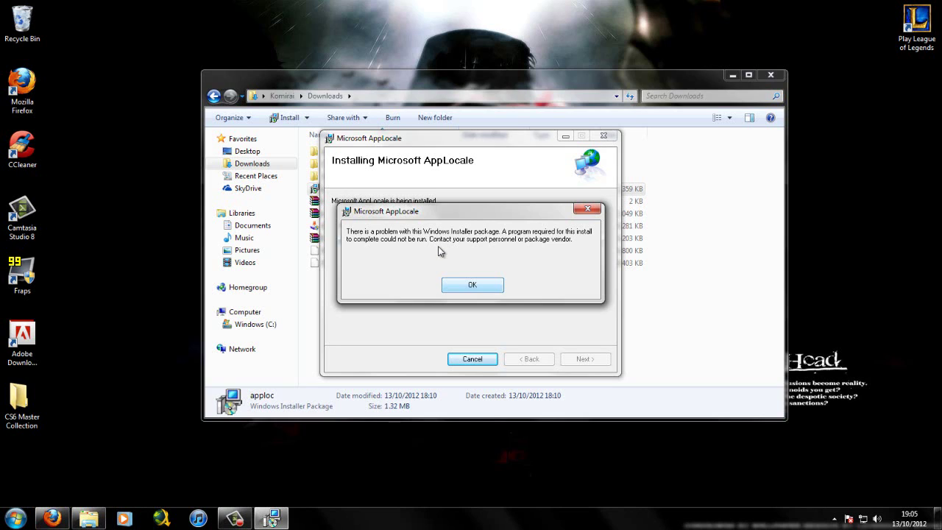
# - Dismiss the installer error and go to Documents > Eroge Games > Sharin Fandisk
pyautogui.click(472, 284)
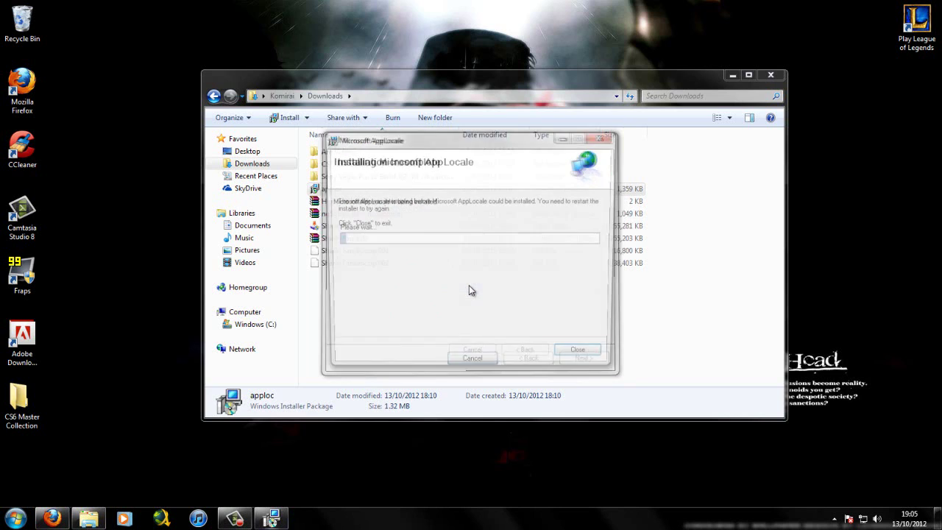
pyautogui.click(582, 351)
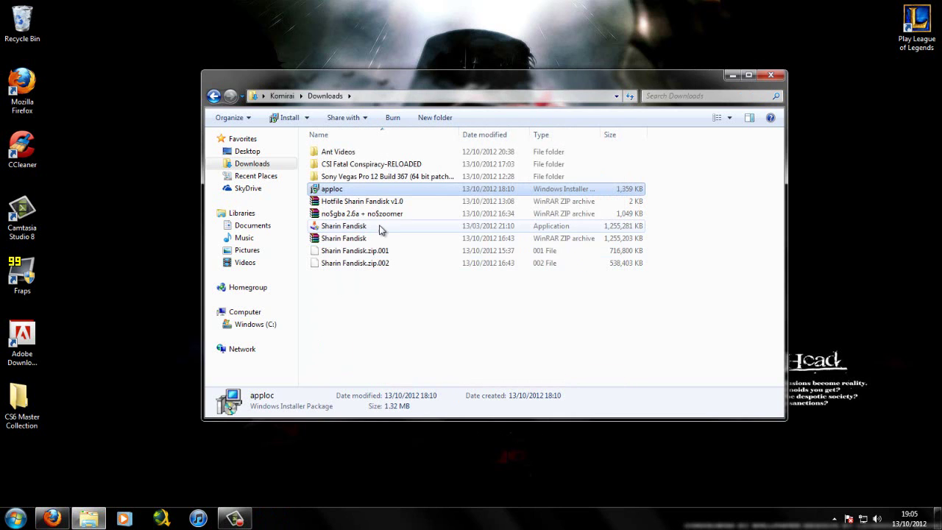
pyautogui.click(265, 226)
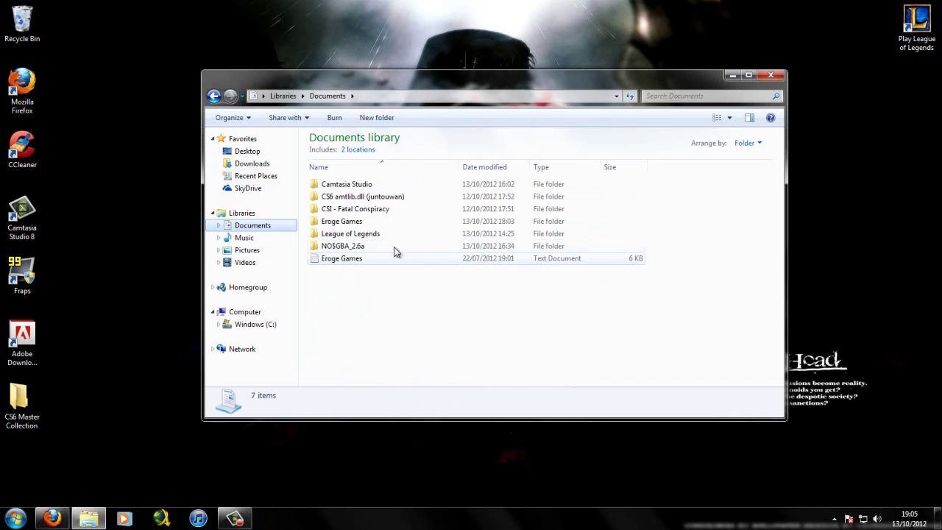
pyautogui.doubleClick(349, 221)
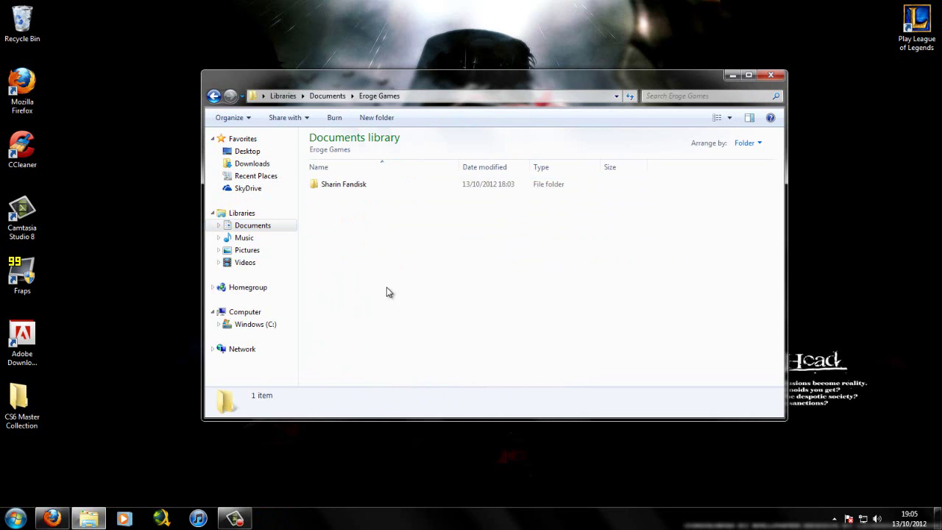
pyautogui.doubleClick(364, 185)
pyautogui.scroll(-5, 362, 301)
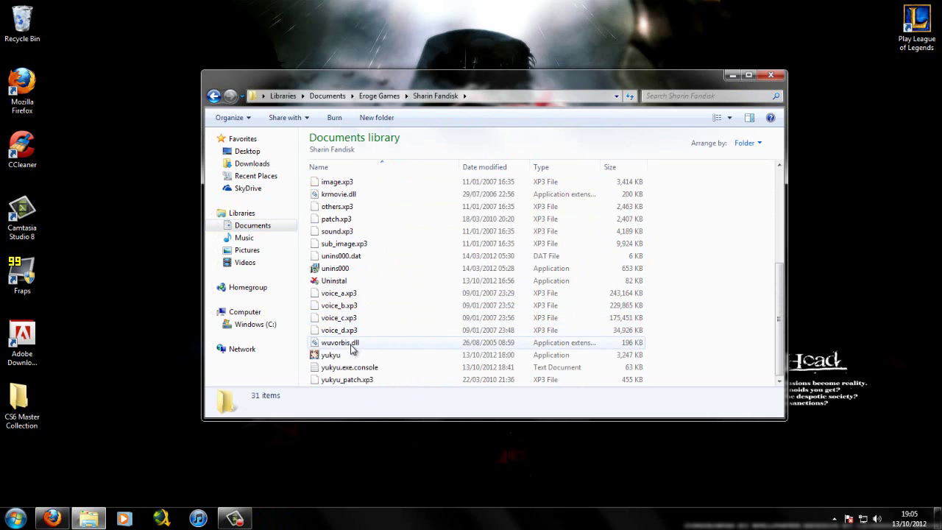
# - View and close the yukyu console log, then launch yukyu and dismiss its script error
pyautogui.doubleClick(349, 367)
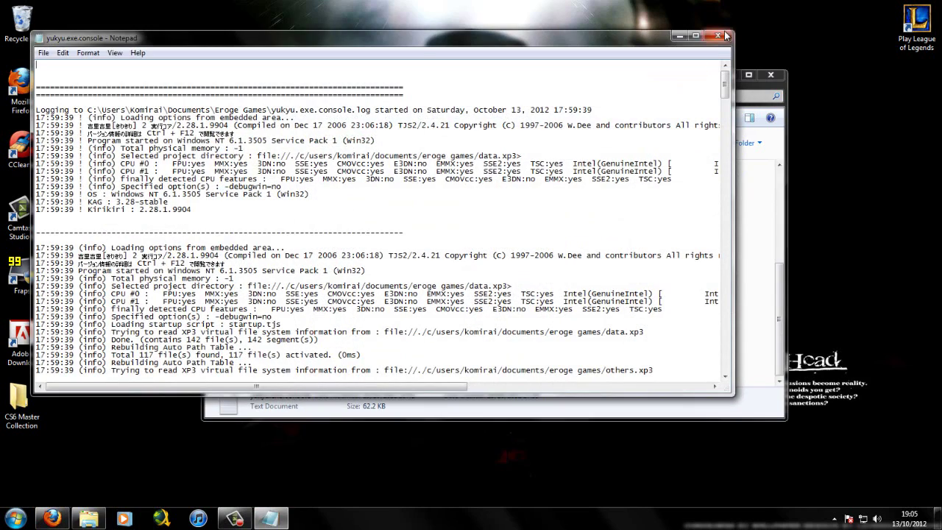
pyautogui.click(725, 35)
pyautogui.doubleClick(339, 354)
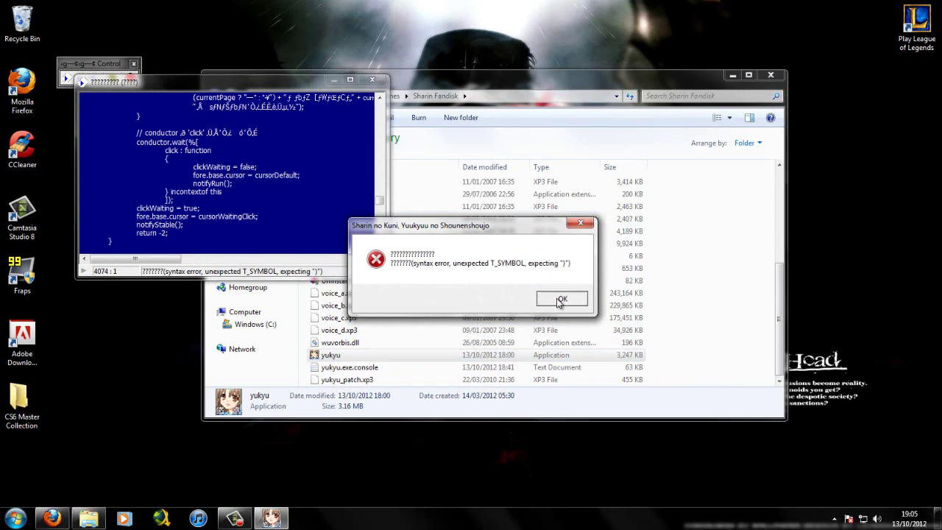
pyautogui.click(559, 299)
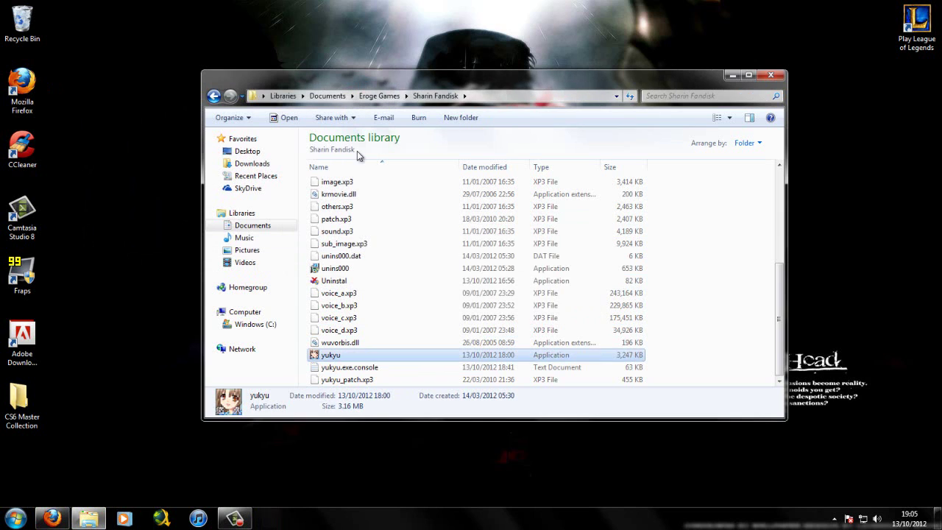
pyautogui.scroll(5, 379, 221)
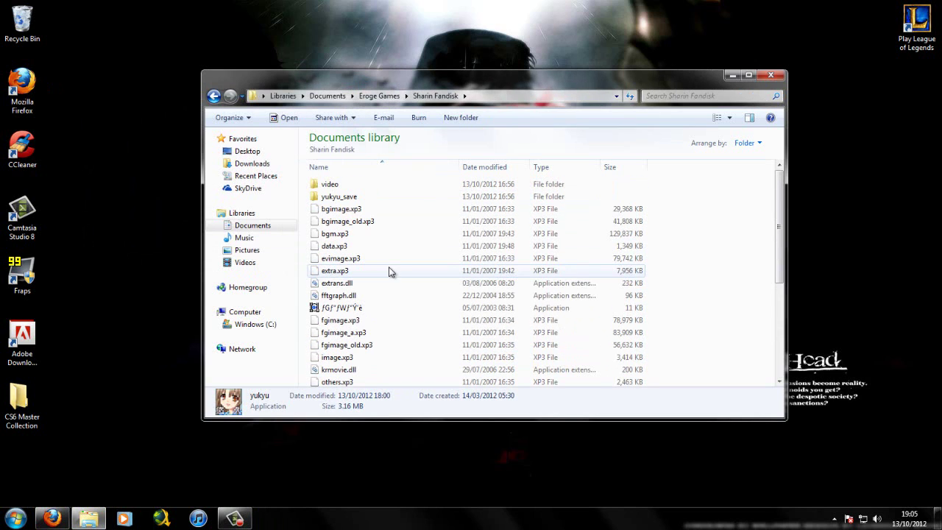
# - Move the apploc installer from Downloads to the C: drive root, approving administrator permission
pyautogui.click(247, 165)
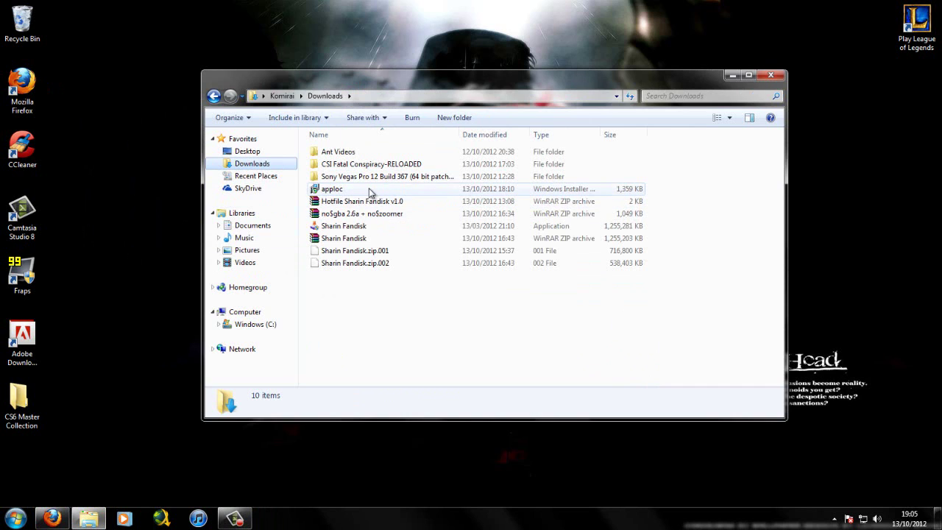
pyautogui.moveTo(389, 192); pyautogui.dragTo(260, 328)
pyautogui.click(448, 308)
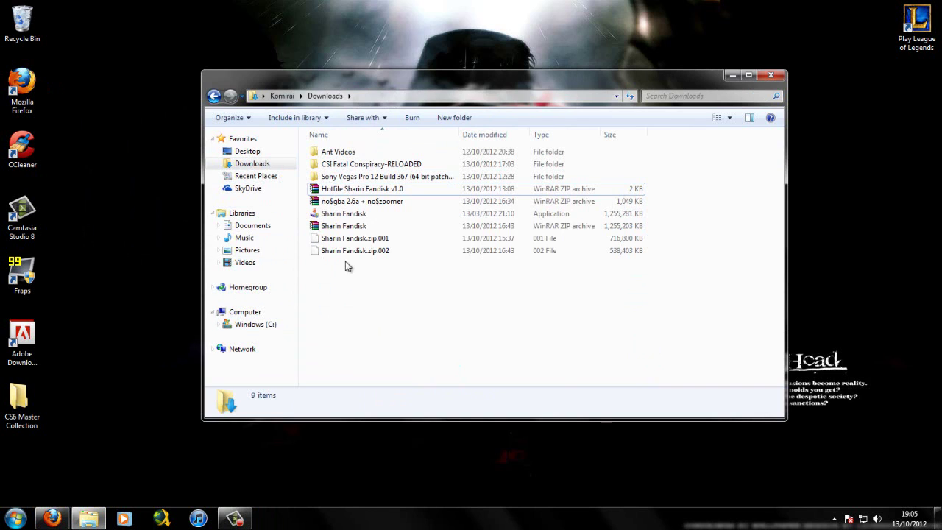
pyautogui.click(254, 324)
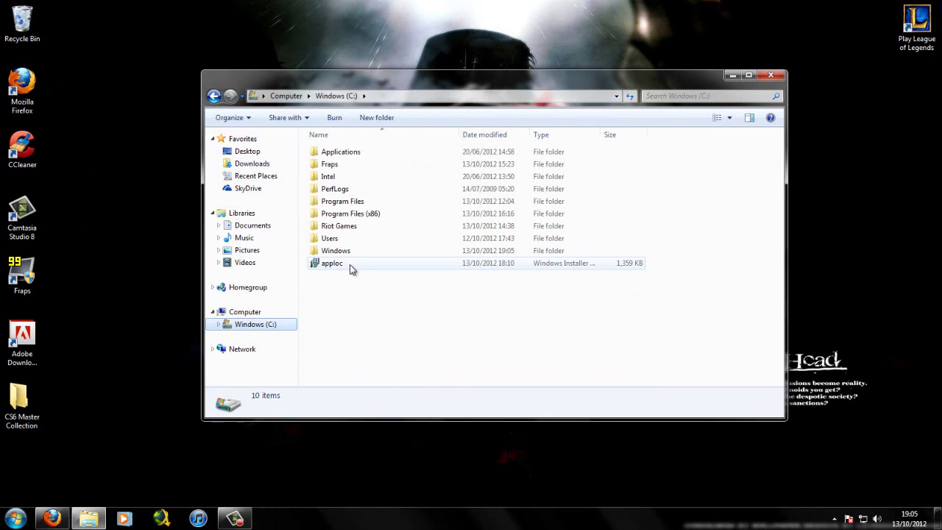
pyautogui.click(44, 490)
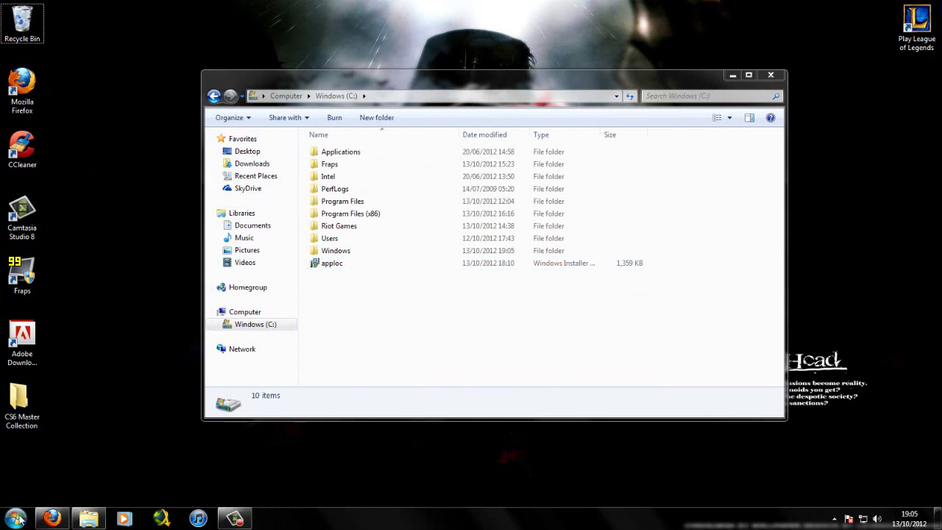
# - Search the Start menu for cmd, fixing a mistyped query, and bring up the result's options
pyautogui.click(16, 518)
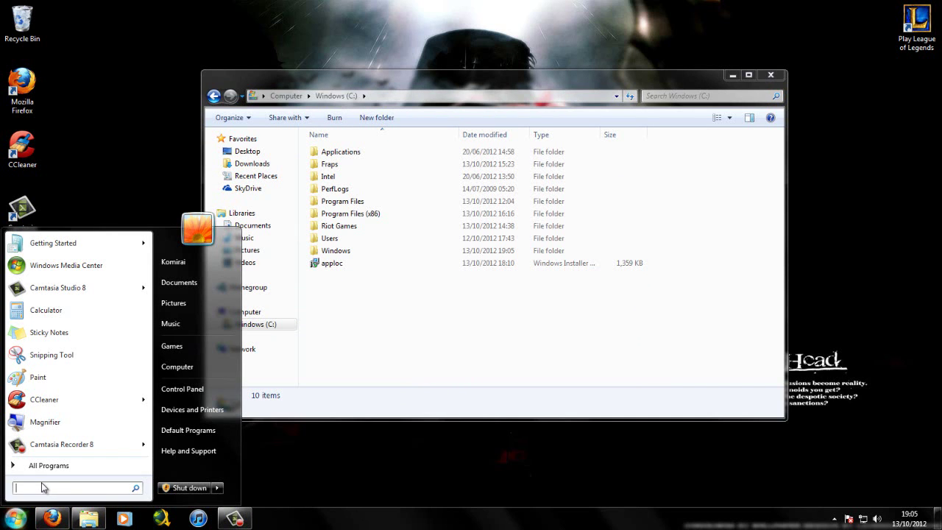
pyautogui.write('cmd')
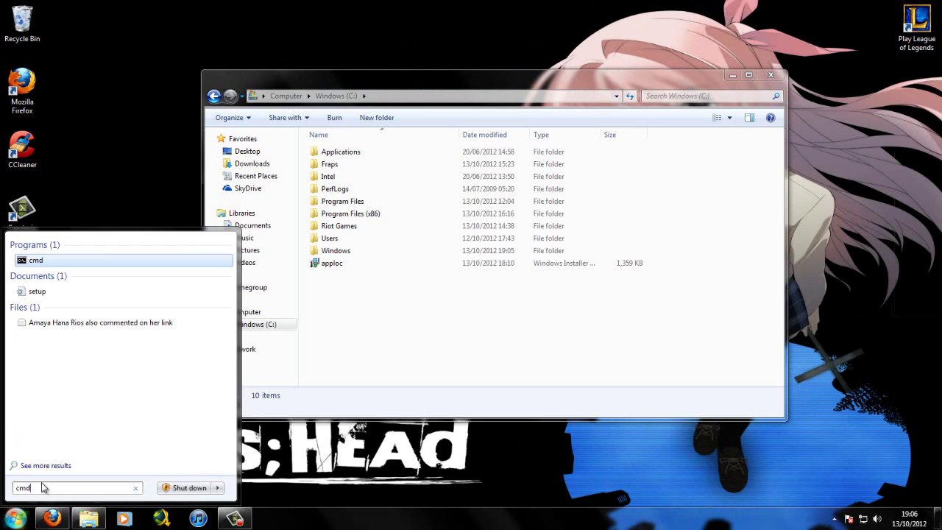
pyautogui.click(16, 518)
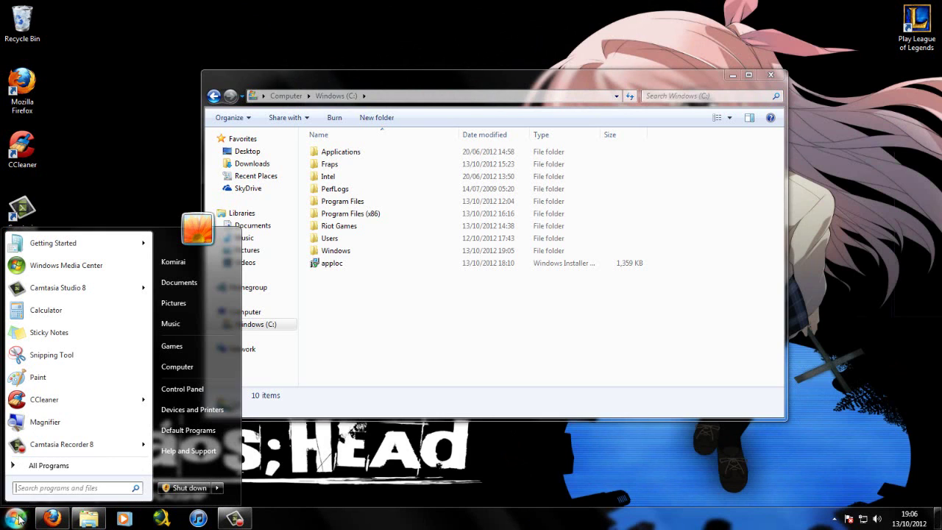
pyautogui.click(39, 487)
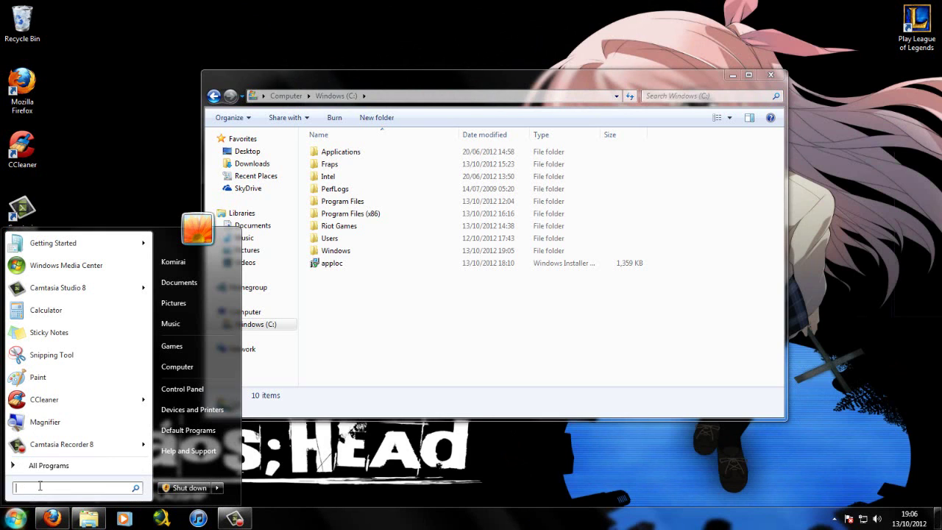
pyautogui.write('run')
pyautogui.press('BackSpace')
pyautogui.press('BackSpace')
pyautogui.press('BackSpace')
pyautogui.write('cmd')
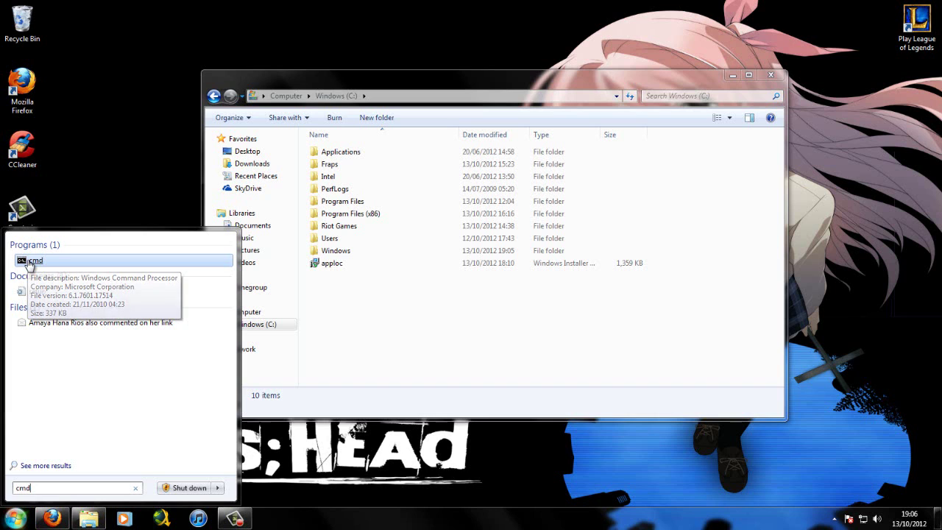
pyautogui.rightClick(28, 264)
# - Run cmd as administrator, switch to the C: root with cd/, and run apploc.msi
pyautogui.click(73, 268)
pyautogui.write('cd/')
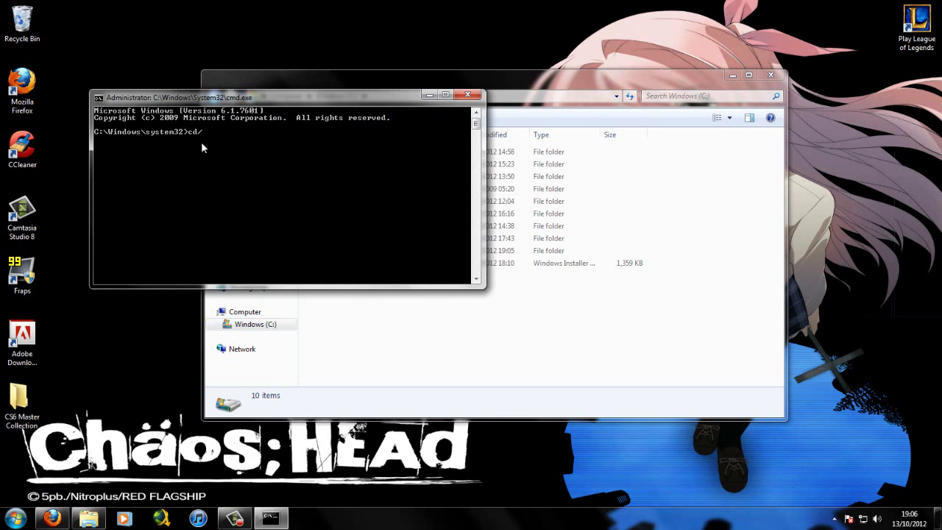
pyautogui.press('Return')
pyautogui.moveTo(234, 100); pyautogui.dragTo(488, 178)
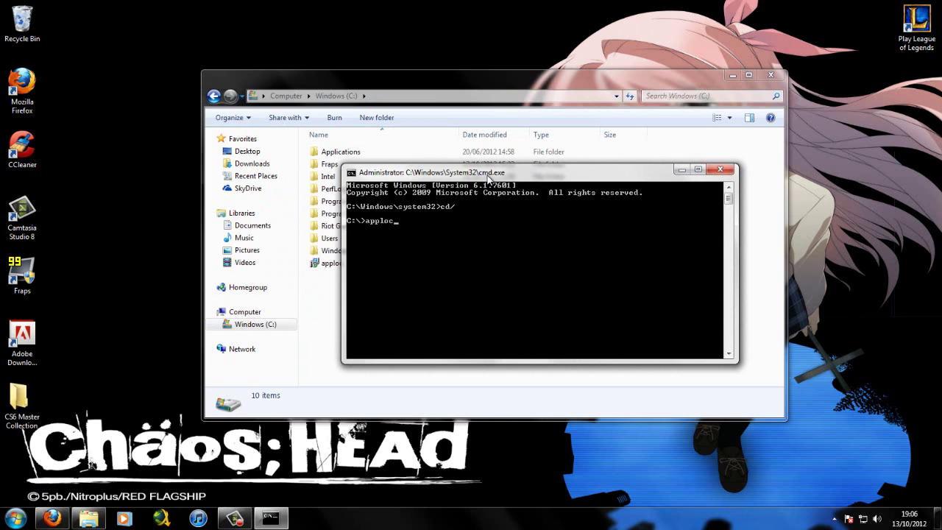
pyautogui.moveTo(488, 177); pyautogui.dragTo(562, 152)
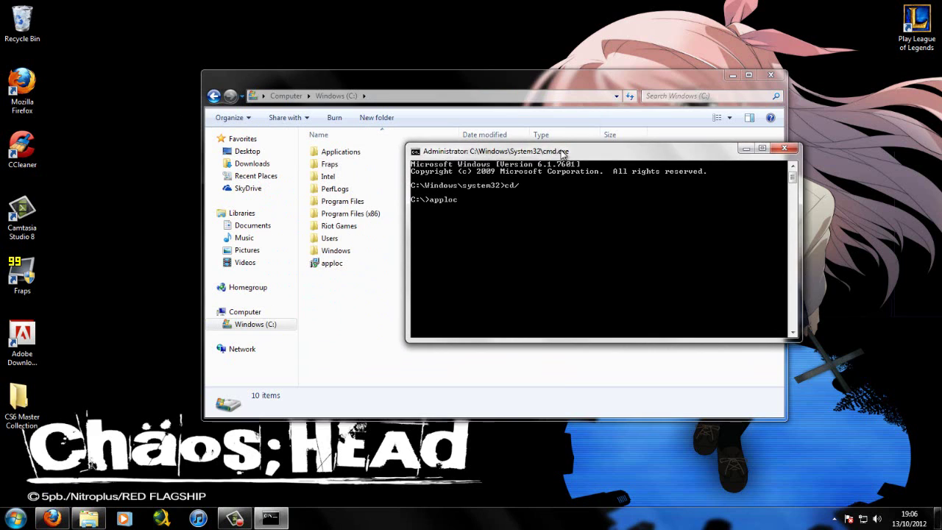
pyautogui.write('.msi')
pyautogui.press('Return')
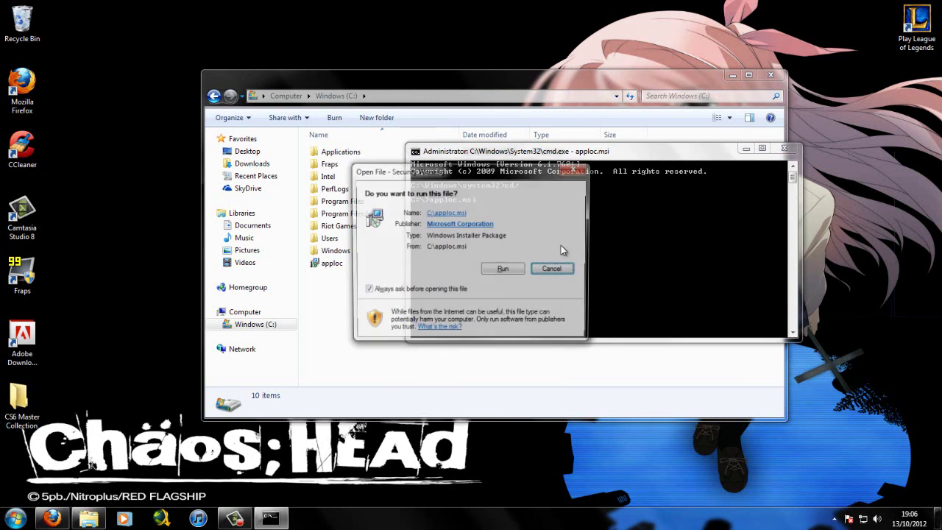
# - Allow apploc.msi to run, accept the licence, install AppLocale and finish past the readme
pyautogui.click(503, 270)
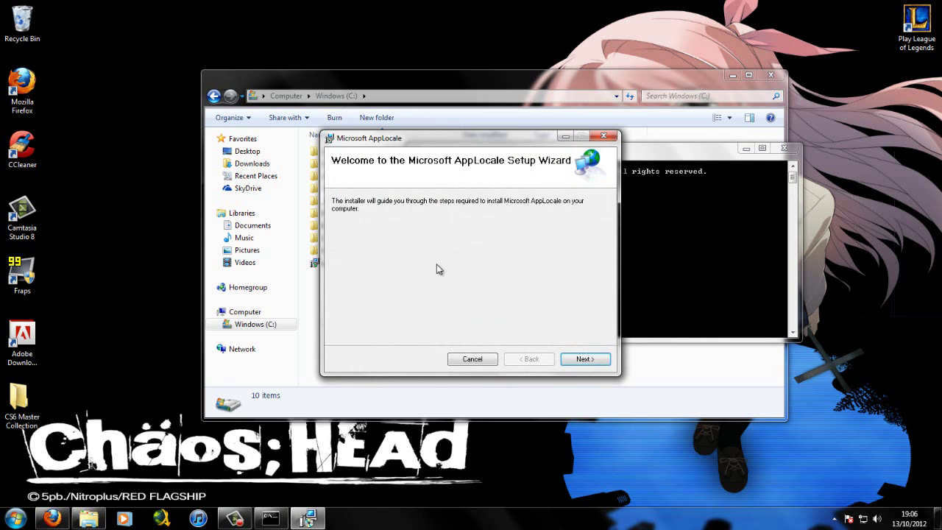
pyautogui.click(589, 358)
pyautogui.click(468, 335)
pyautogui.click(586, 359)
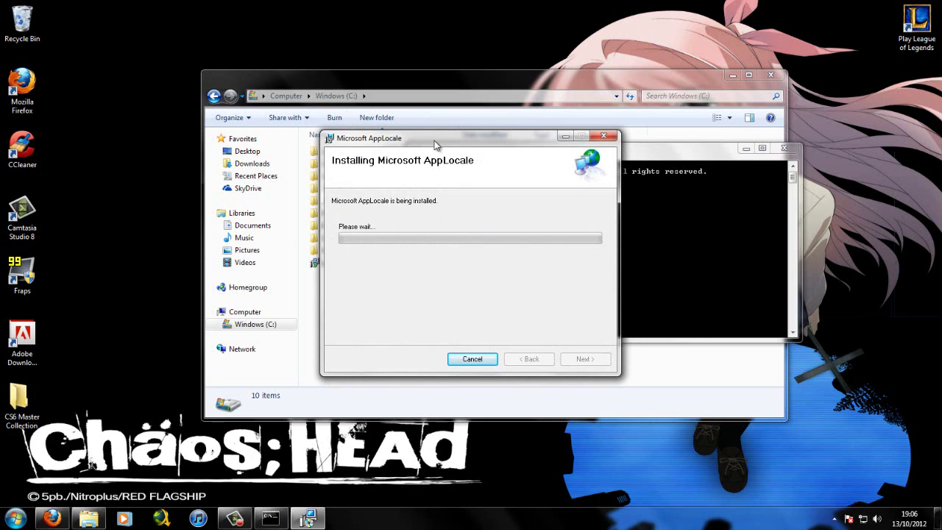
pyautogui.moveTo(433, 138); pyautogui.dragTo(436, 126)
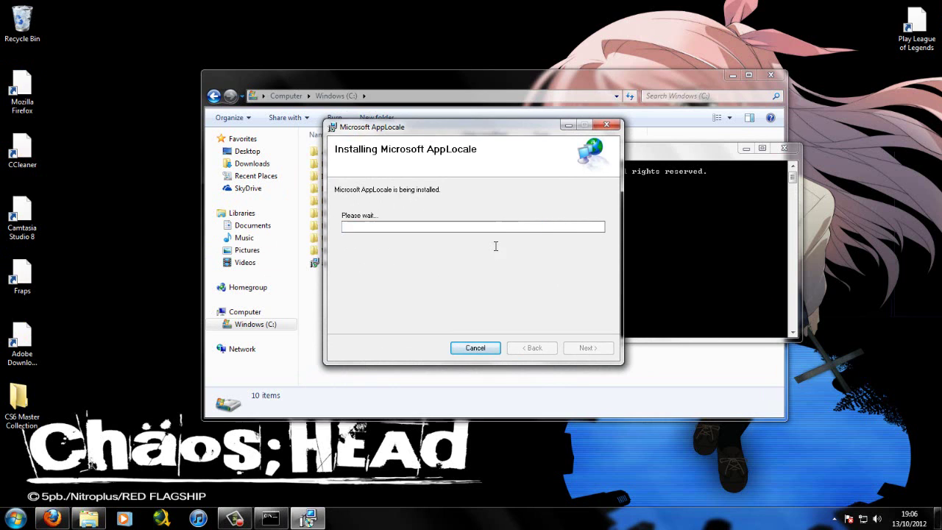
pyautogui.click(588, 350)
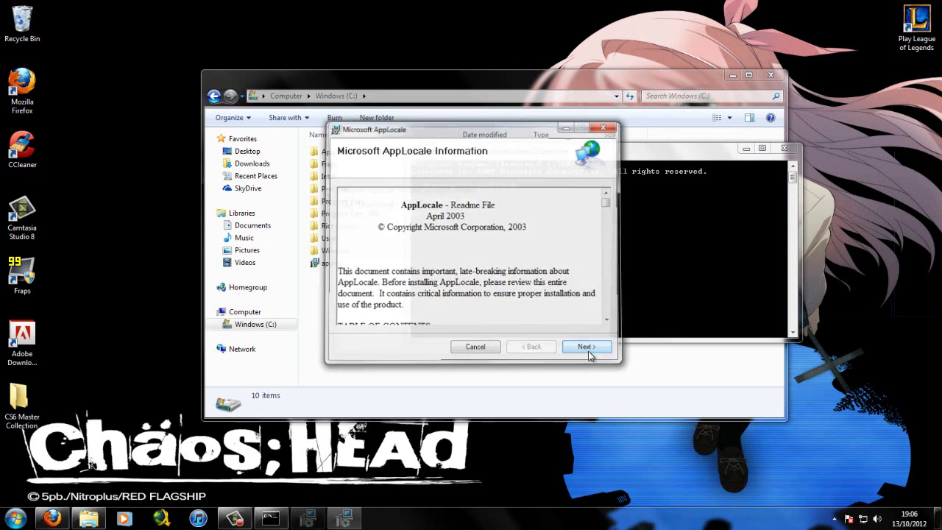
pyautogui.click(588, 347)
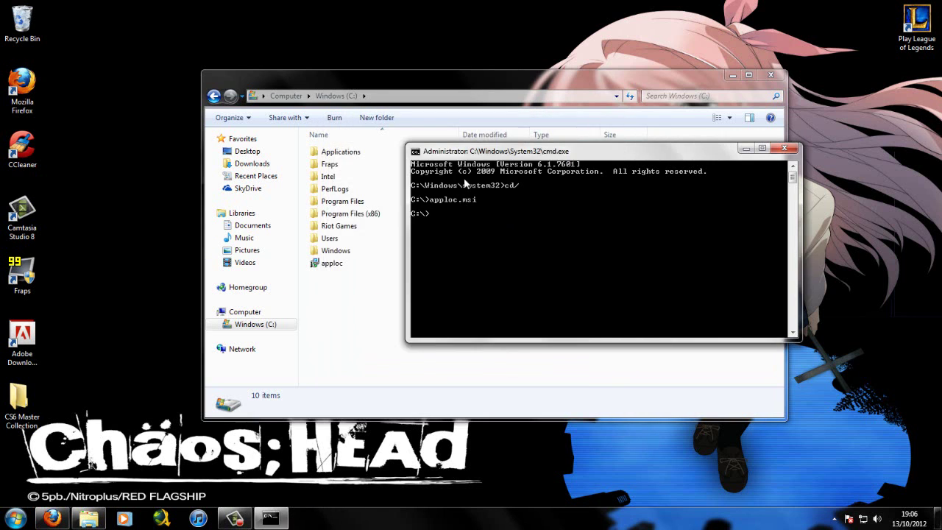
# - Close the Command Prompt and go to Documents > Eroge Games > Sharin Fandisk
pyautogui.hotkey('alt', 'F4')
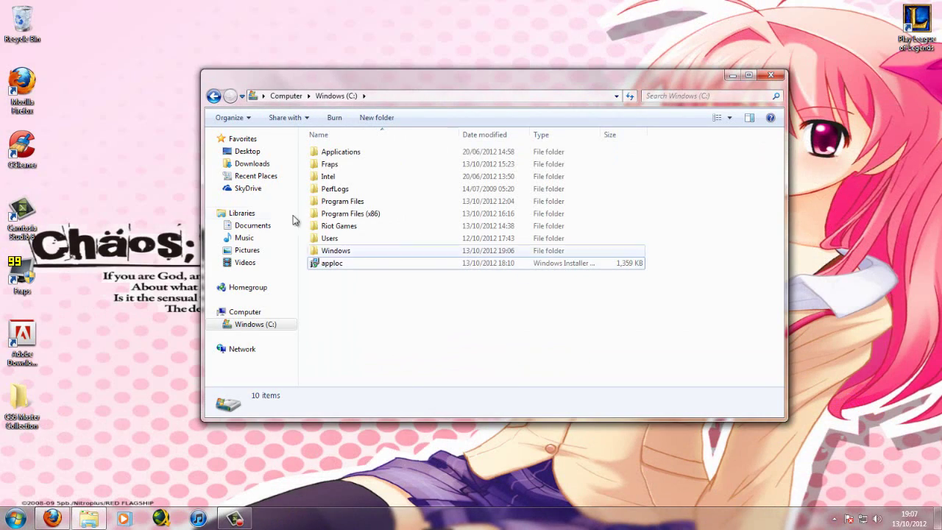
pyautogui.click(251, 226)
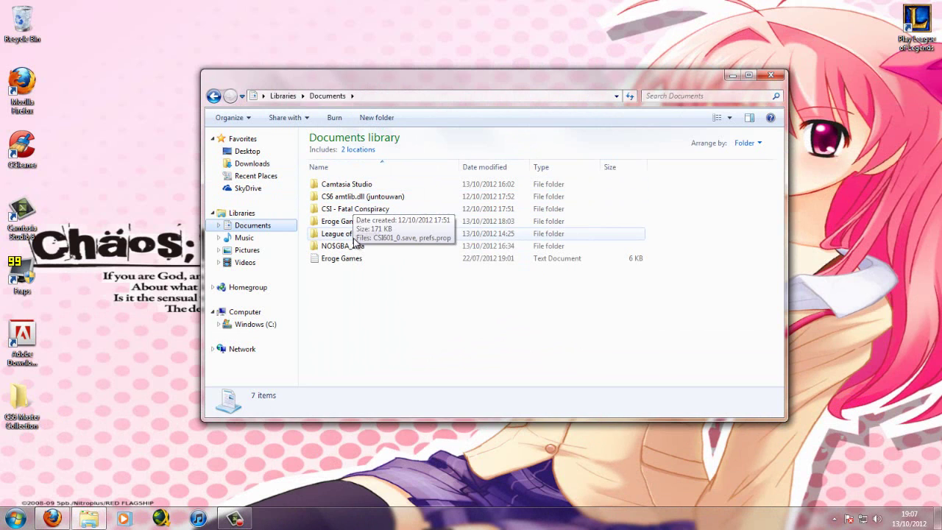
pyautogui.doubleClick(339, 220)
pyautogui.doubleClick(342, 184)
pyautogui.scroll(-5, 364, 252)
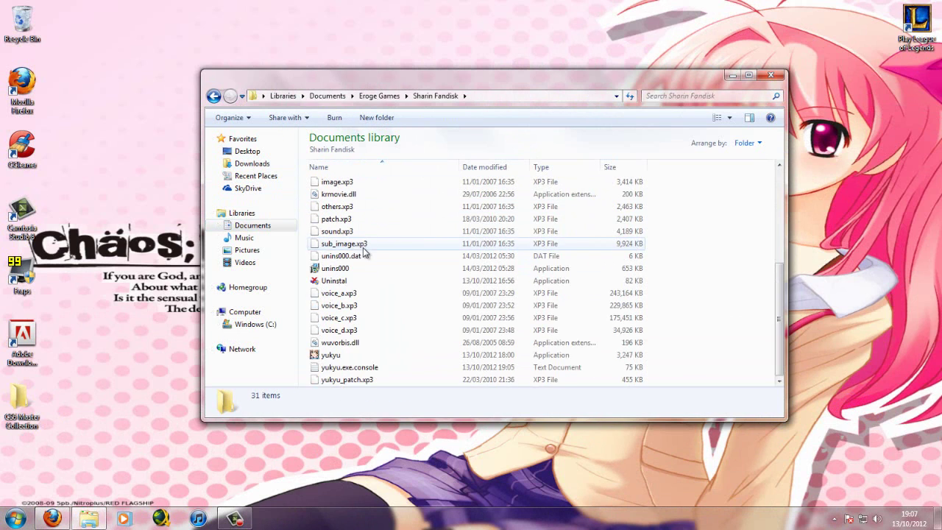
# - Launch yukyu, dismiss its syntax error, and close the Control window and yukyu's options
pyautogui.doubleClick(334, 355)
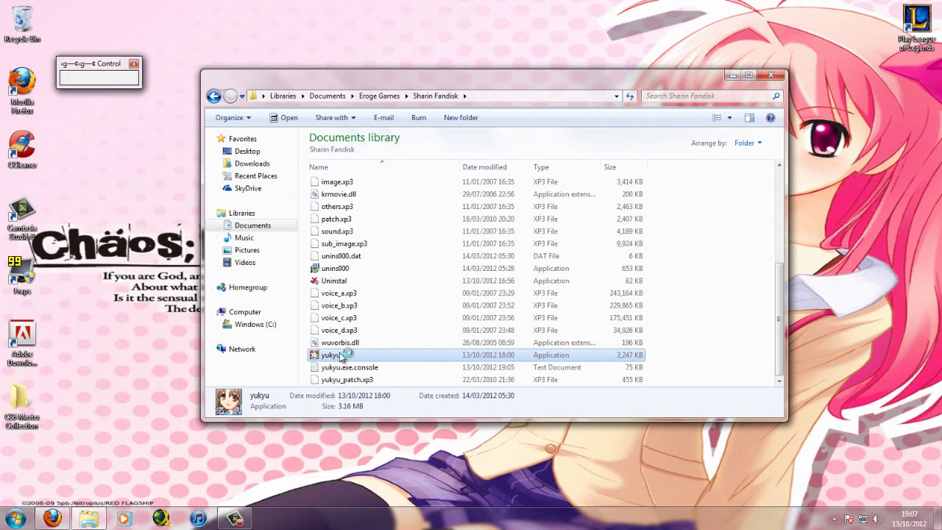
pyautogui.click(577, 300)
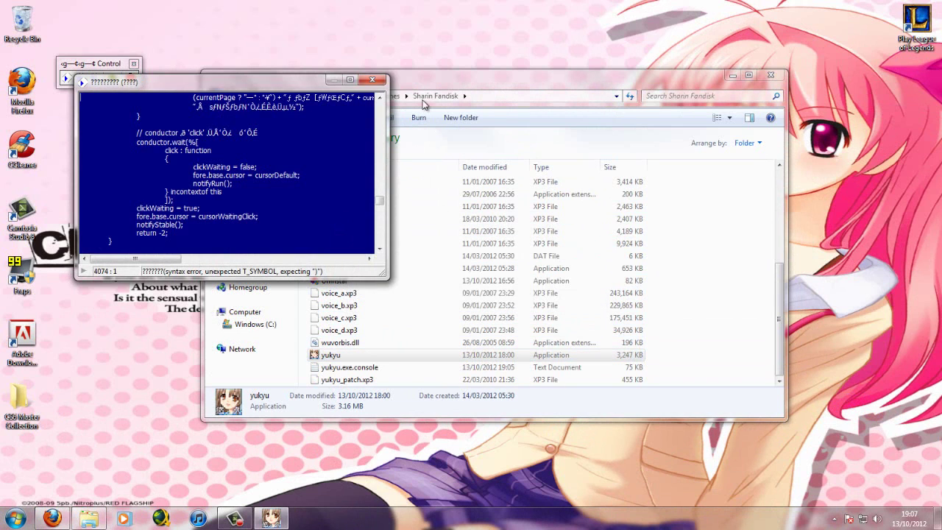
pyautogui.click(131, 76)
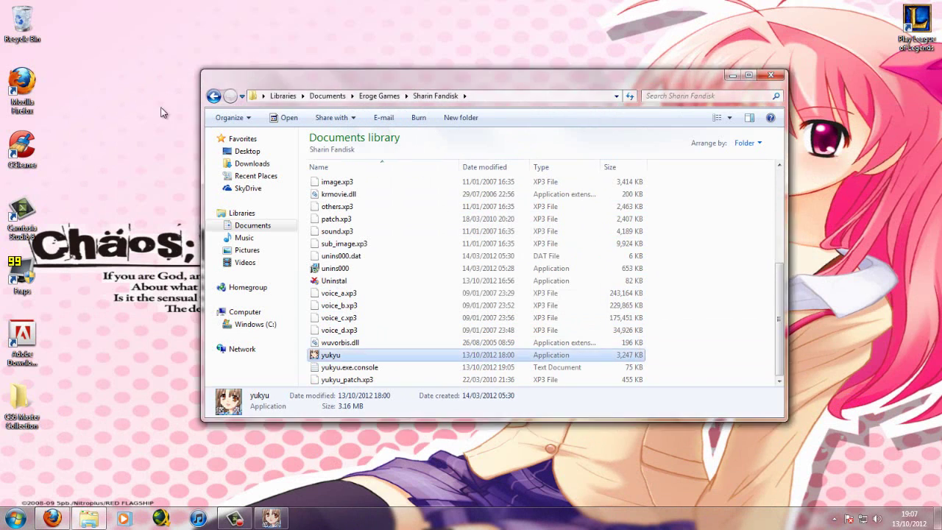
pyautogui.rightClick(355, 359)
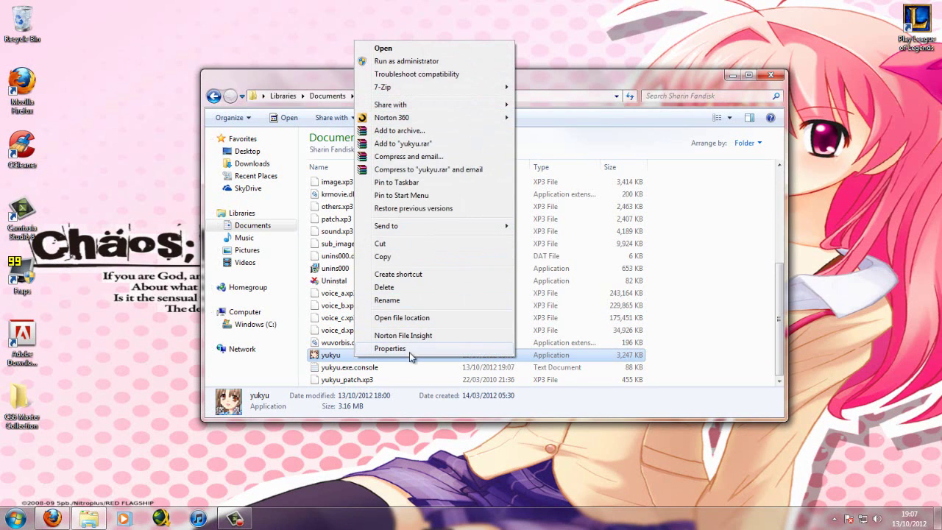
pyautogui.click(624, 78)
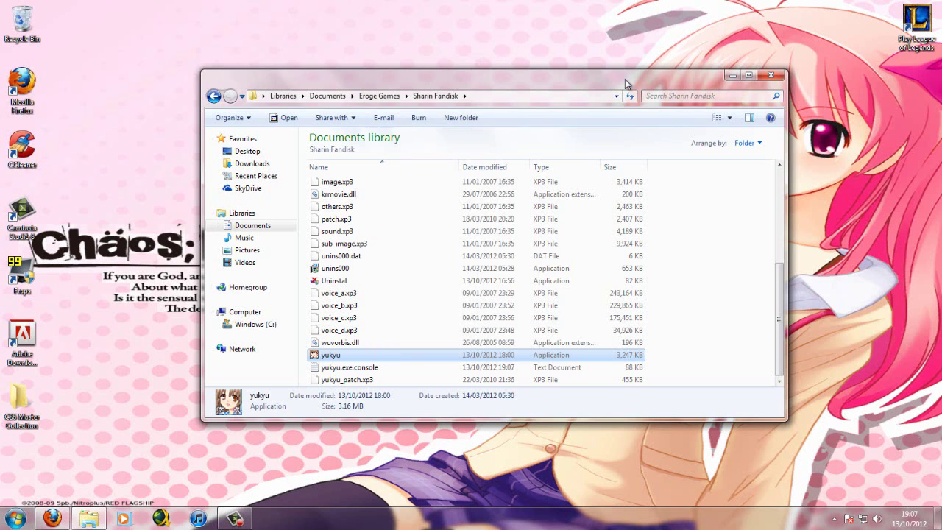
# - Minimize Explorer and bring up the Start menu to search for AppLocale
pyautogui.click(736, 75)
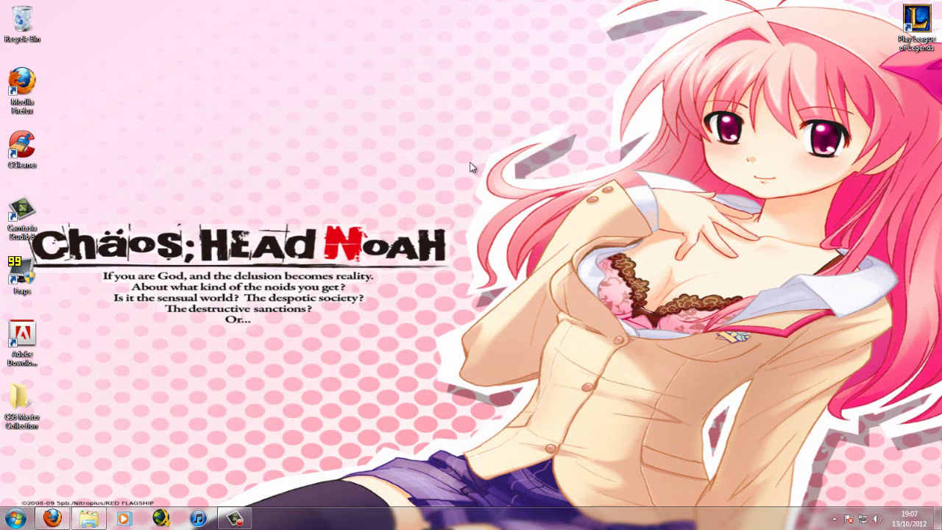
pyautogui.click(3, 521)
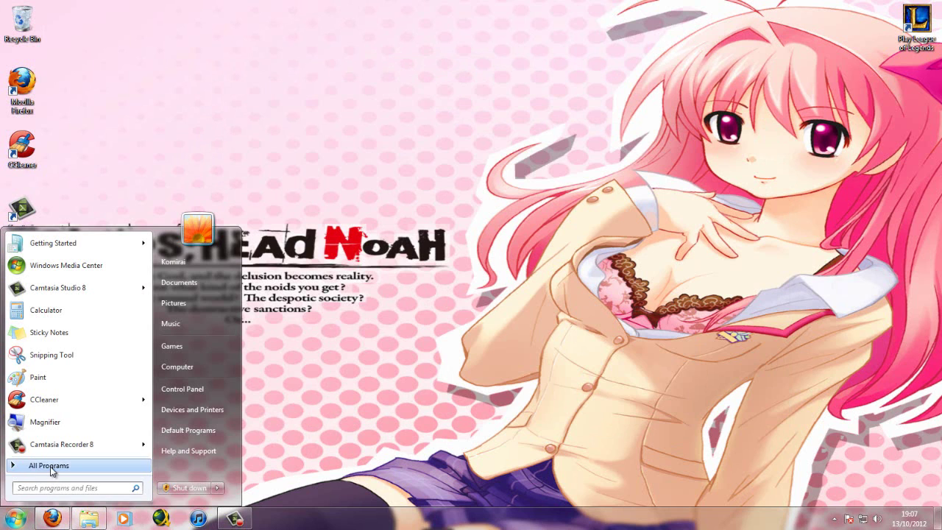
pyautogui.write('appl')
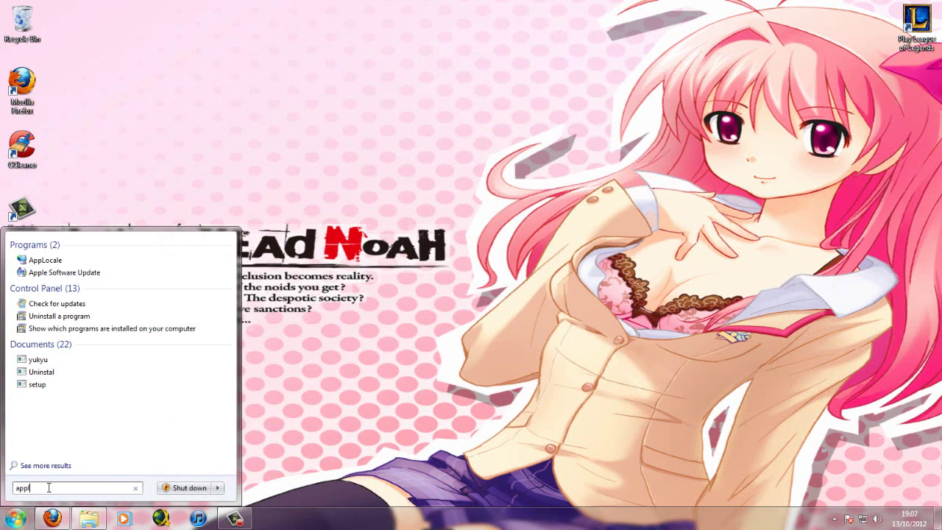
# - Start AppLocale and choose yukyu from Sharin Fandisk as the application to launch
pyautogui.click(63, 257)
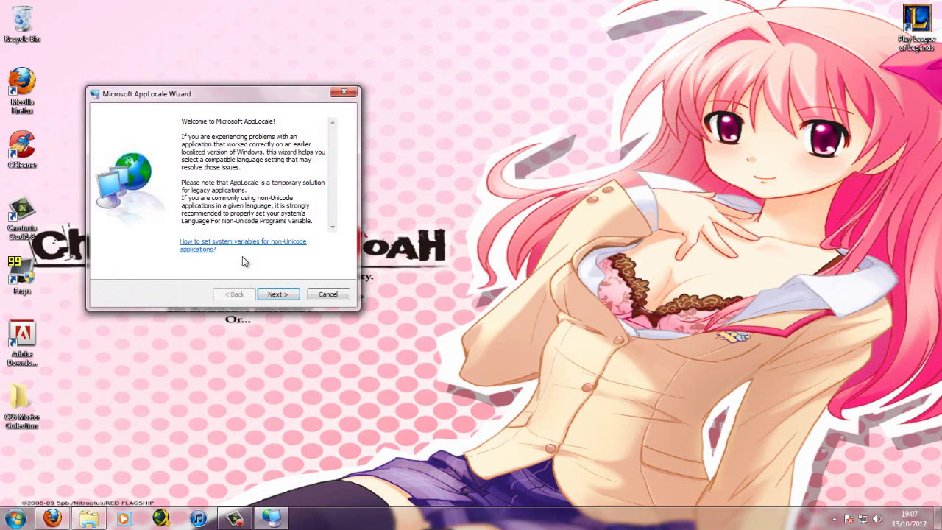
pyautogui.click(288, 294)
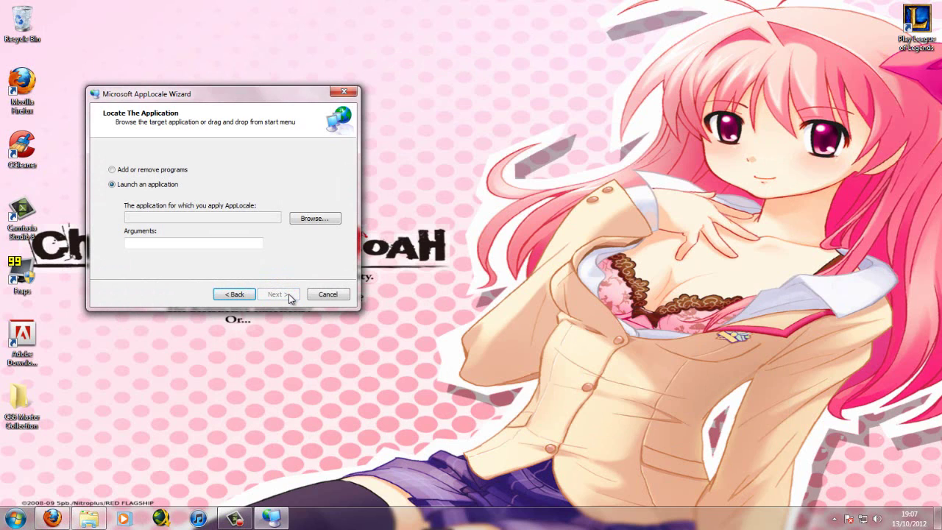
pyautogui.click(112, 170)
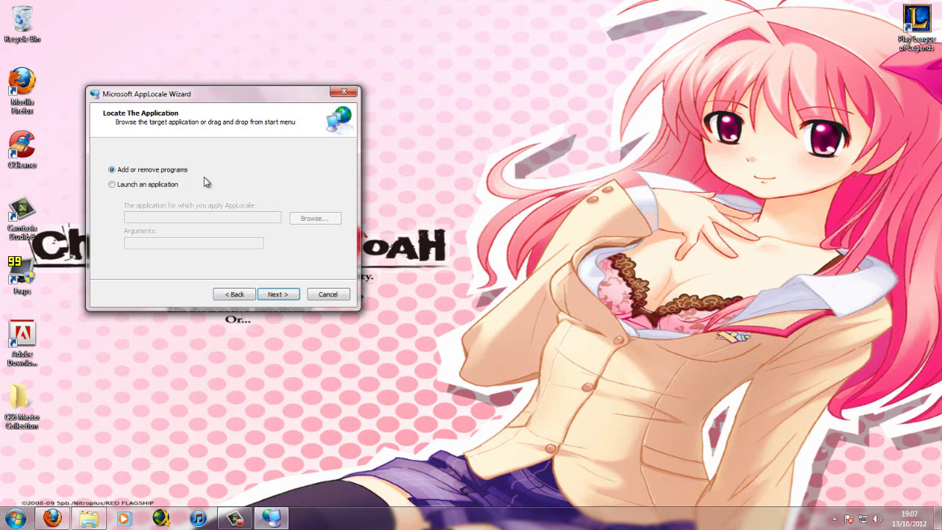
pyautogui.click(112, 185)
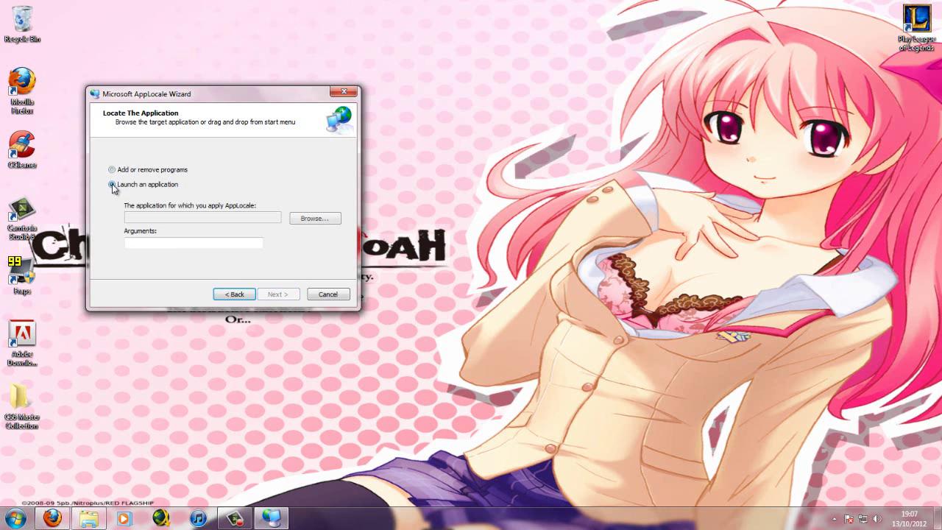
pyautogui.click(310, 222)
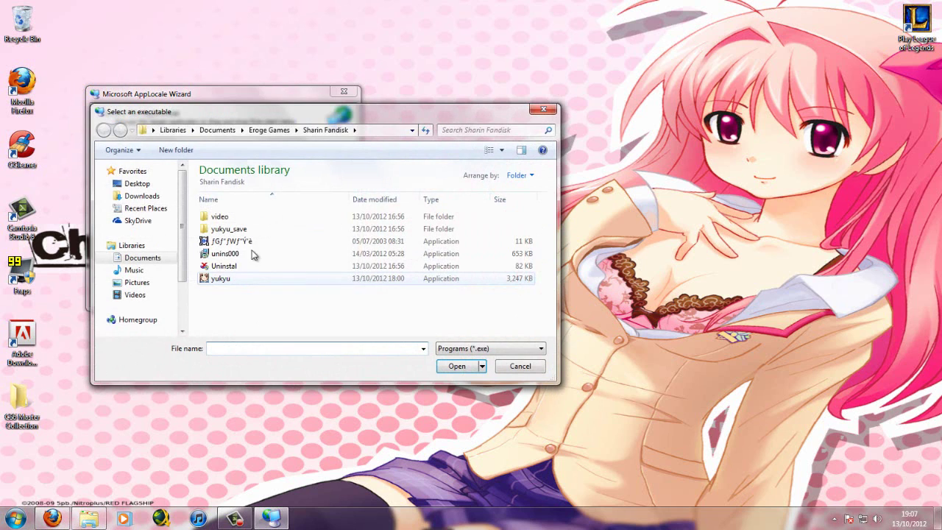
pyautogui.click(213, 281)
pyautogui.click(454, 366)
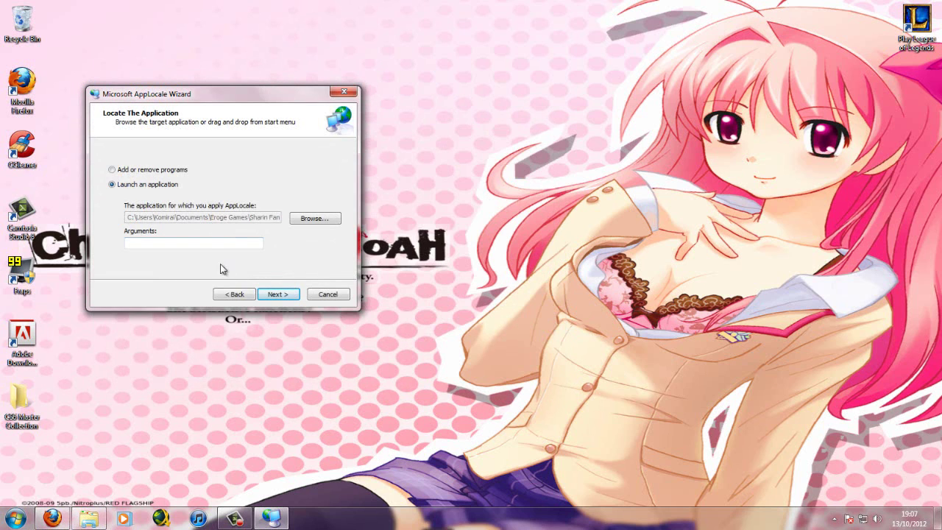
# - Keep Japanese (日本語) as the locale, skip the shortcut, and launch Sharin no Kuni
pyautogui.click(284, 298)
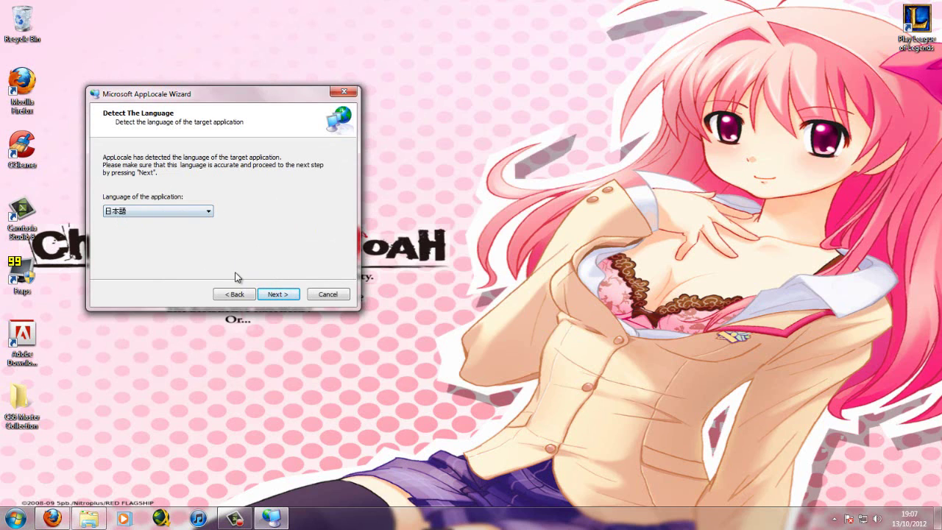
pyautogui.click(180, 216)
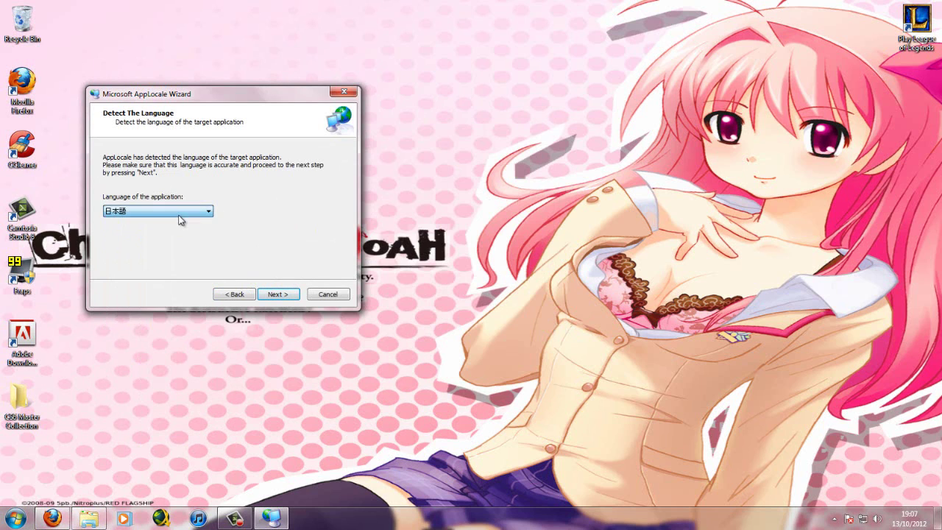
pyautogui.click(284, 298)
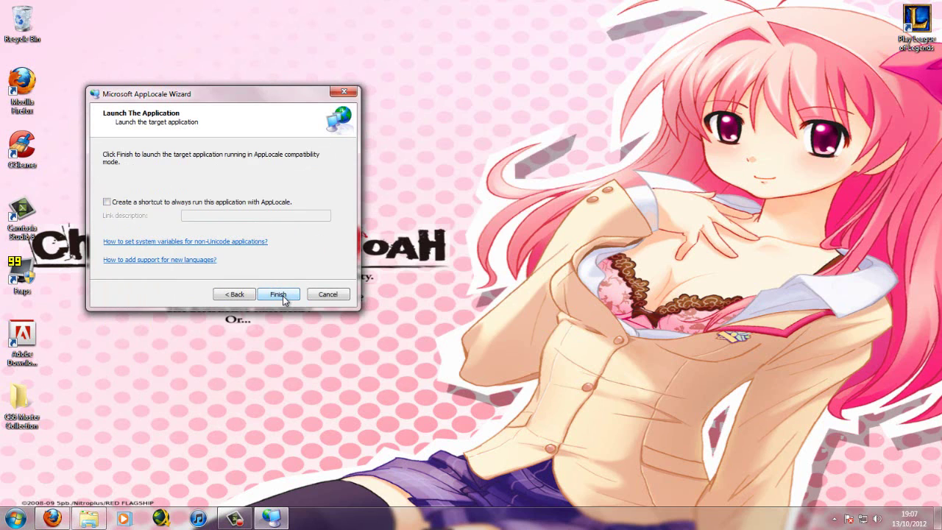
pyautogui.click(121, 204)
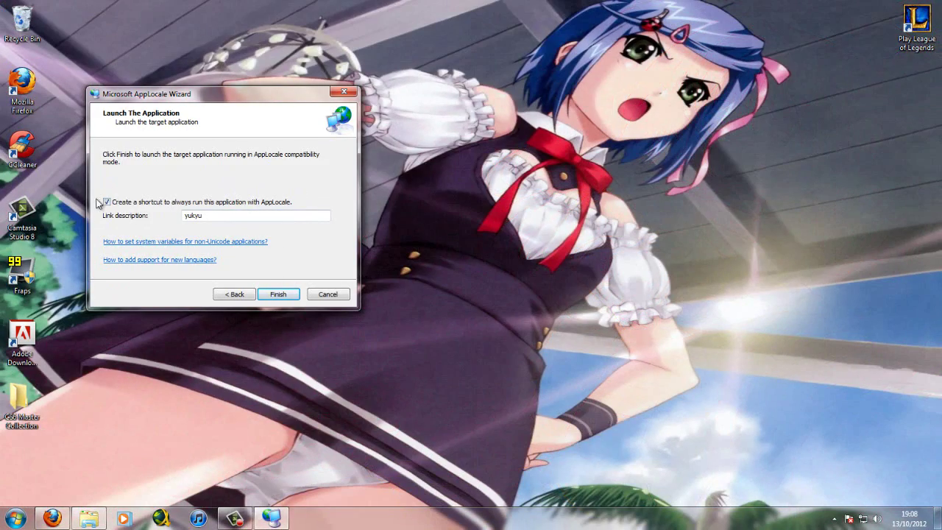
pyautogui.click(108, 203)
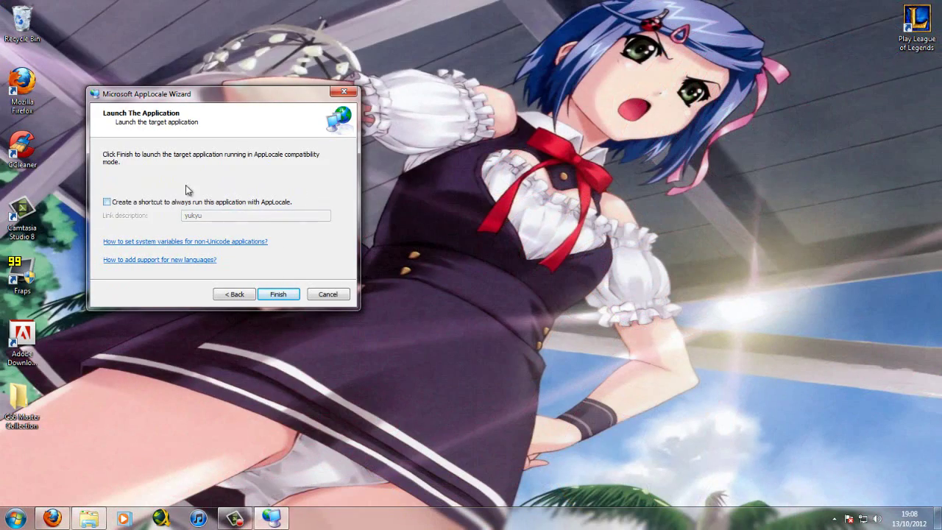
pyautogui.click(271, 295)
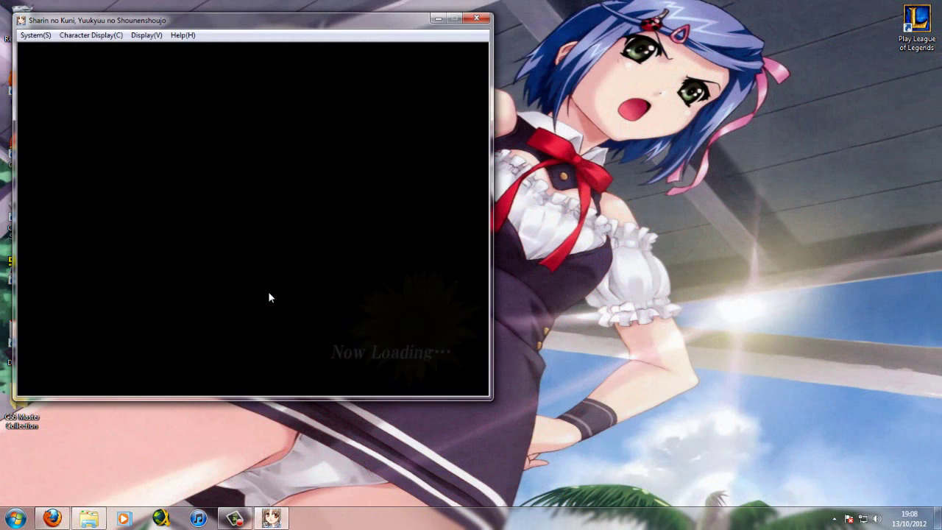
# - Move the game window toward the screen centre and dismiss the open game menu
pyautogui.moveTo(259, 20); pyautogui.dragTo(491, 59)
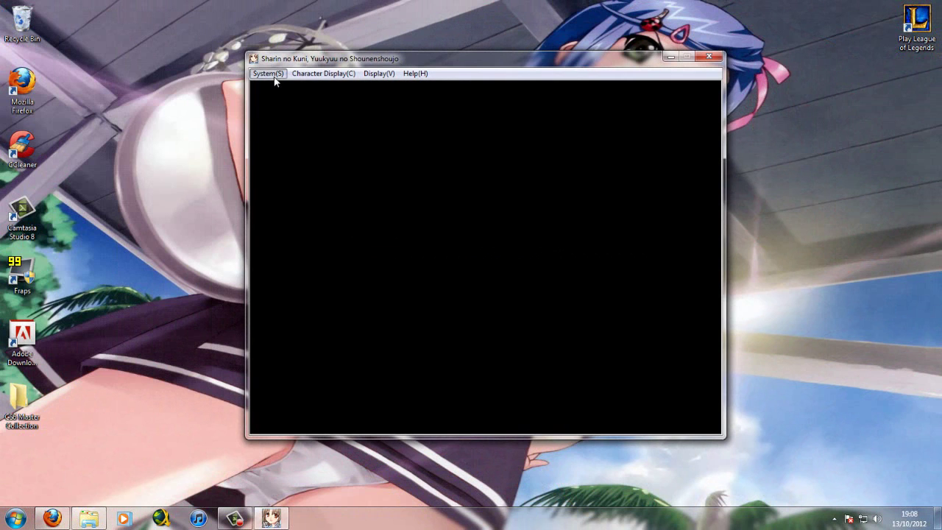
pyautogui.click(268, 74)
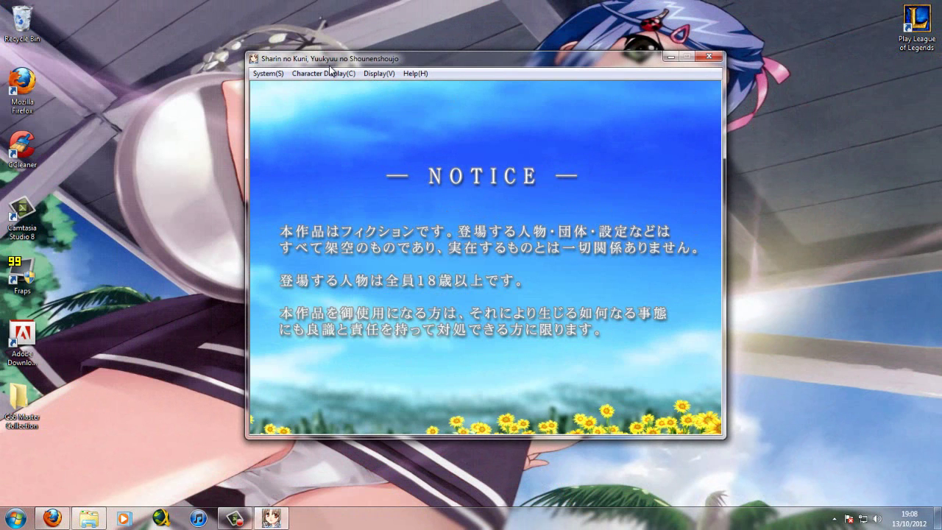
pyautogui.click(441, 189)
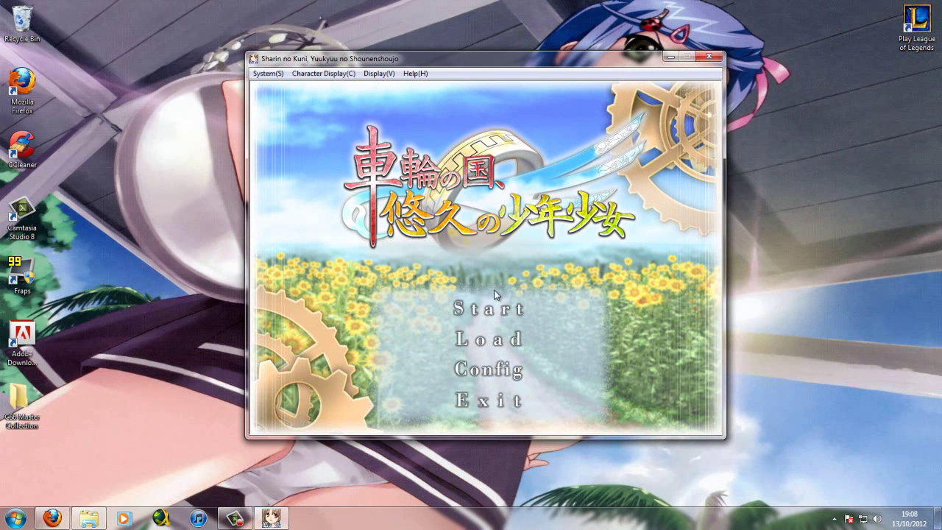
# - Fine-tune the game window's position near the screen centre
pyautogui.moveTo(491, 65); pyautogui.dragTo(455, 57)
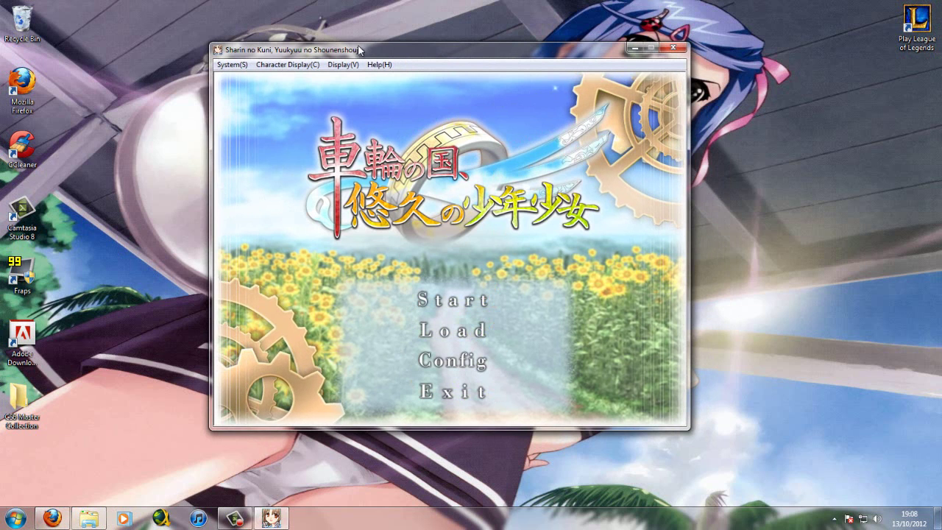
pyautogui.moveTo(362, 50); pyautogui.dragTo(424, 74)
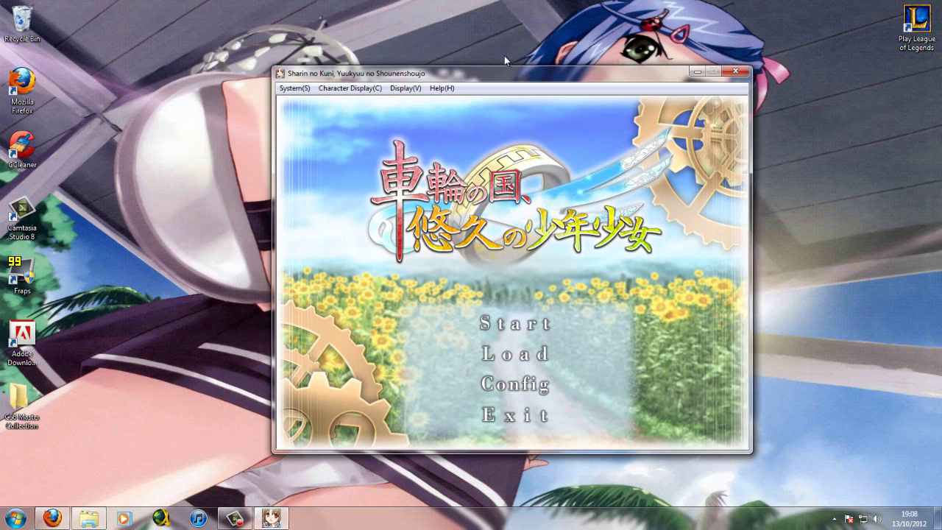
pyautogui.moveTo(495, 72); pyautogui.dragTo(477, 79)
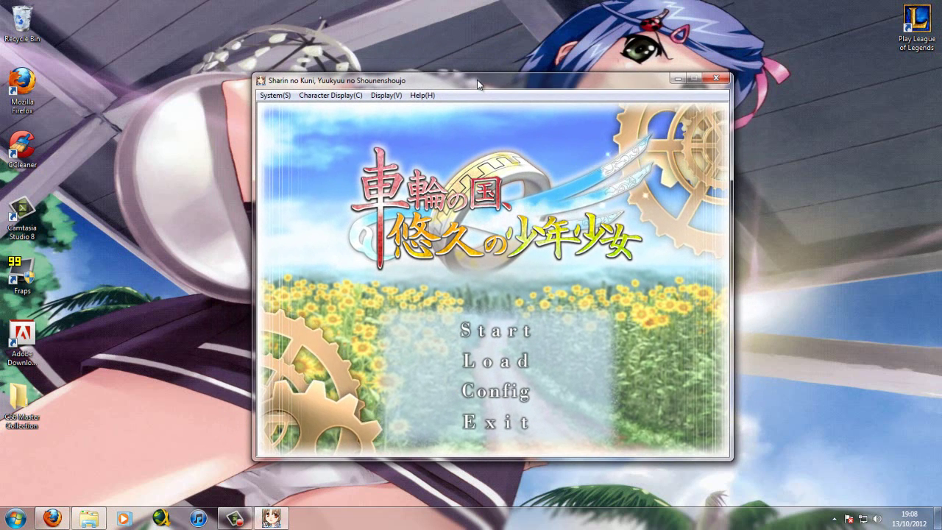
pyautogui.moveTo(477, 79); pyautogui.dragTo(469, 78)
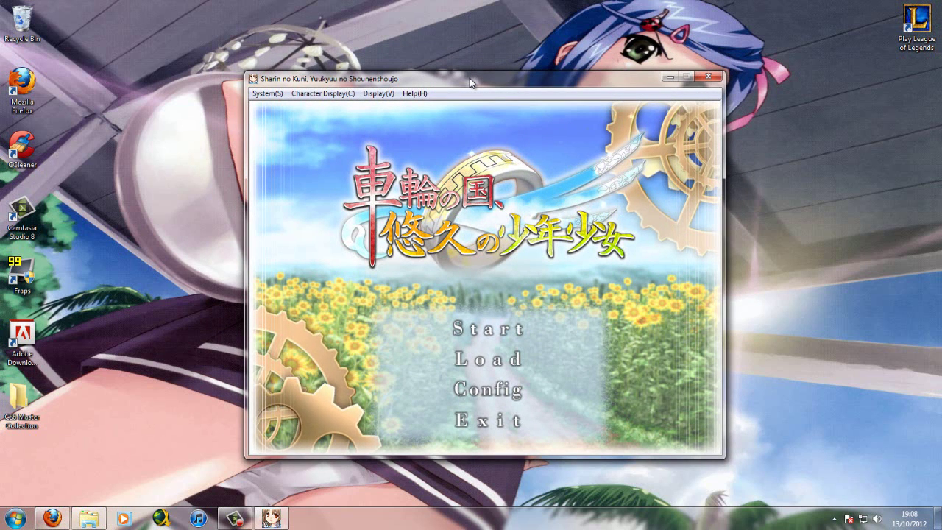
pyautogui.moveTo(471, 83); pyautogui.dragTo(489, 71)
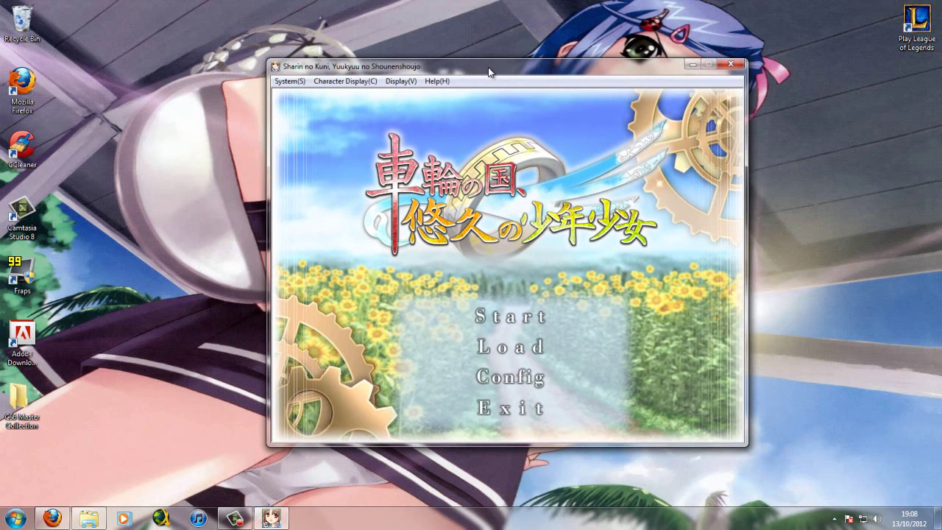
pyautogui.moveTo(496, 67); pyautogui.dragTo(465, 75)
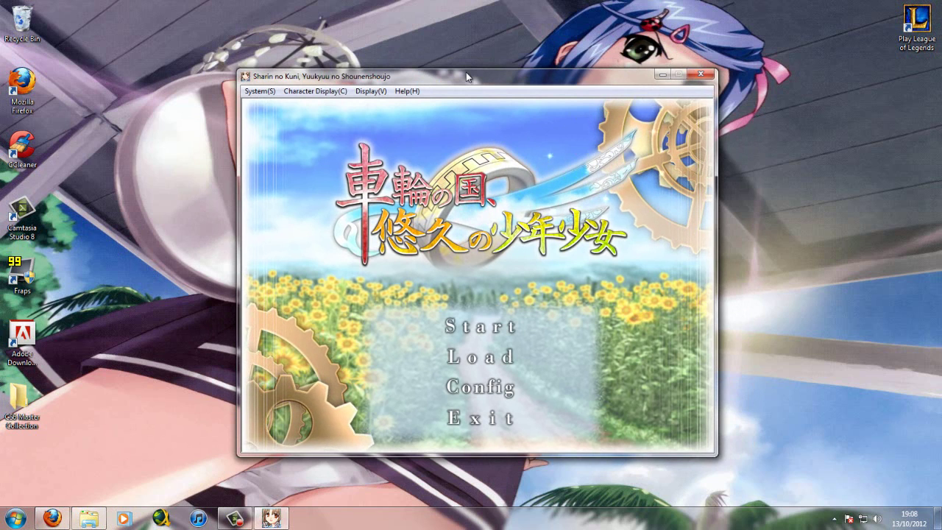